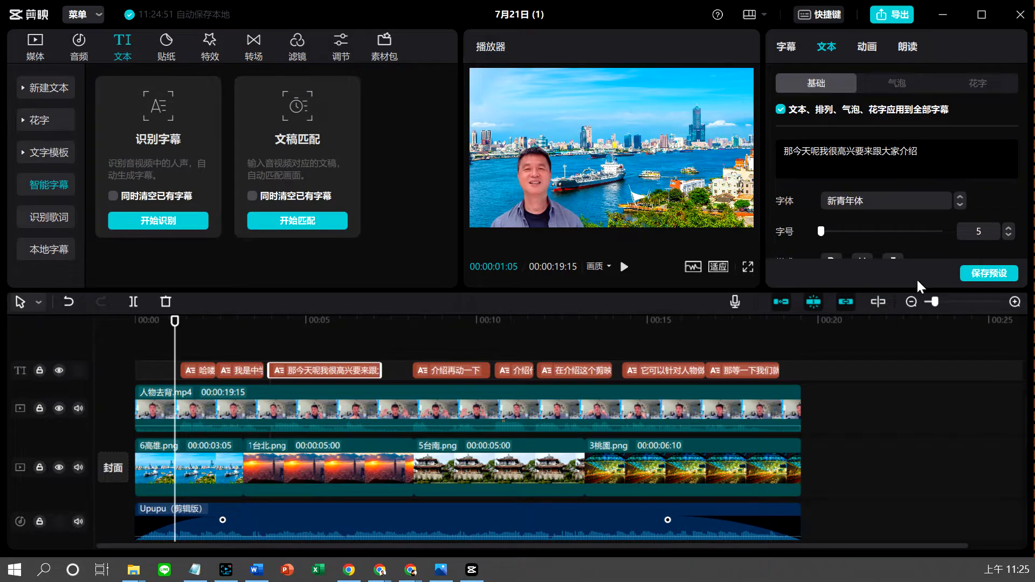
Step: Set the font size of all captions to 8
left_click(1009, 230)
left_click(1008, 229)
left_click(1008, 229)
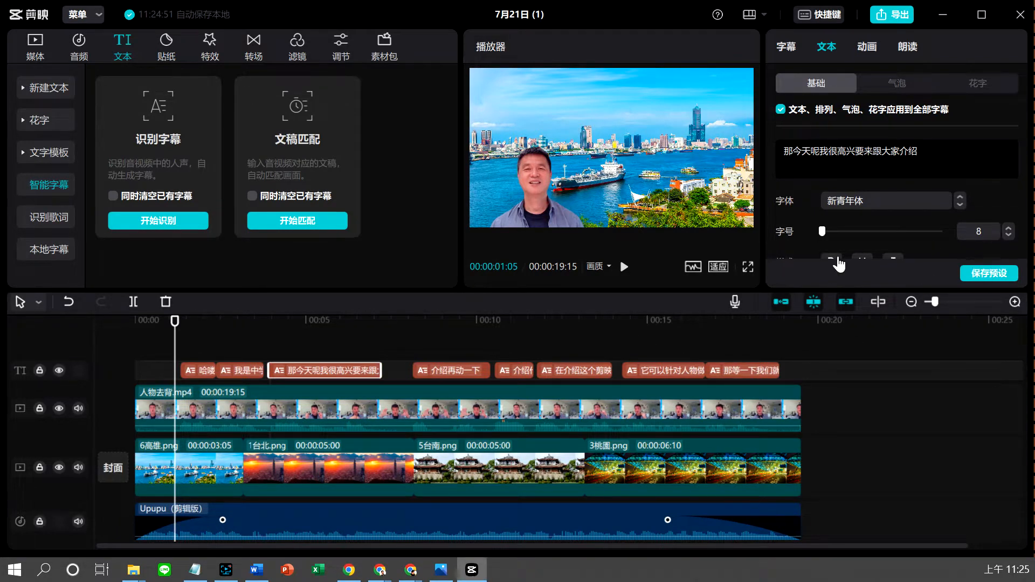
Step: Move the playhead to the first caption at 00:00:01:10 and correct its text to 哈囉大家好
left_click(180, 320)
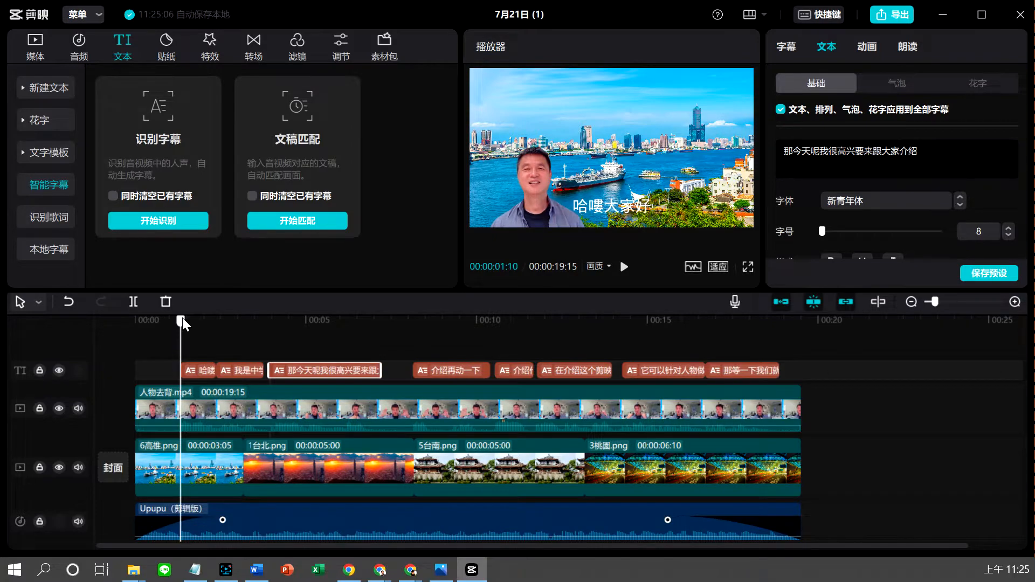
left_click(197, 370)
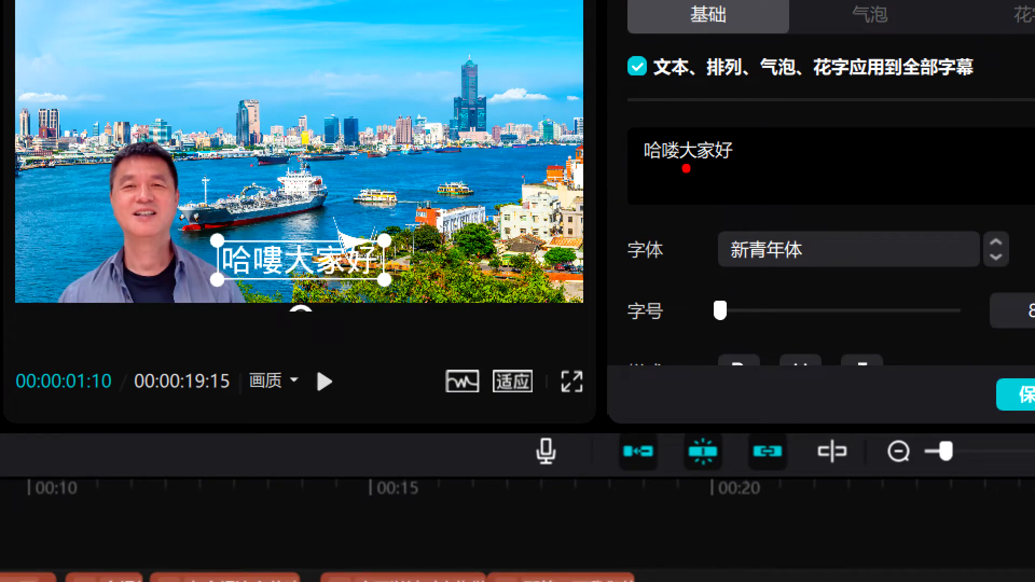
left_click_drag(687, 168, 658, 167)
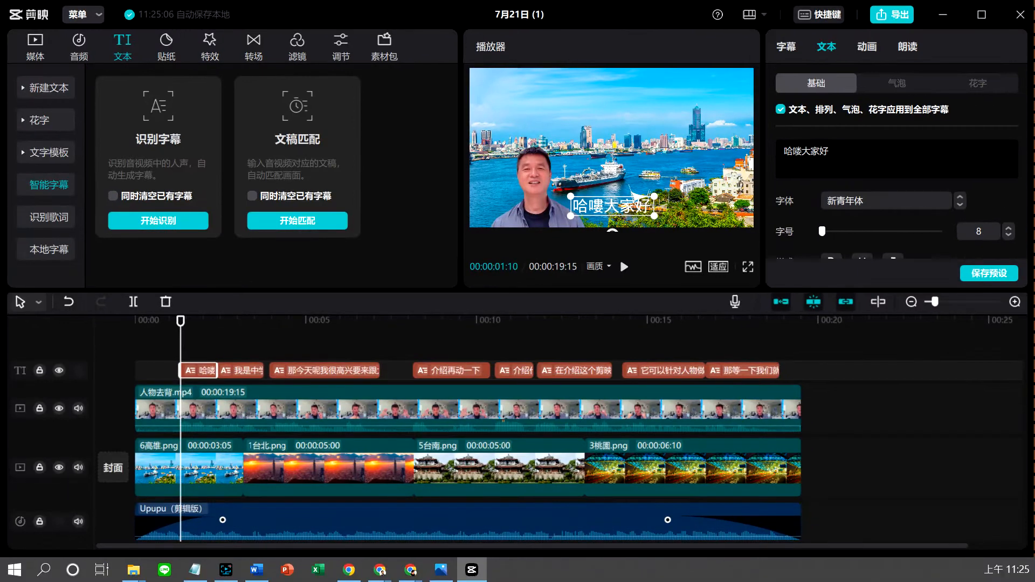
key("BackSpace")
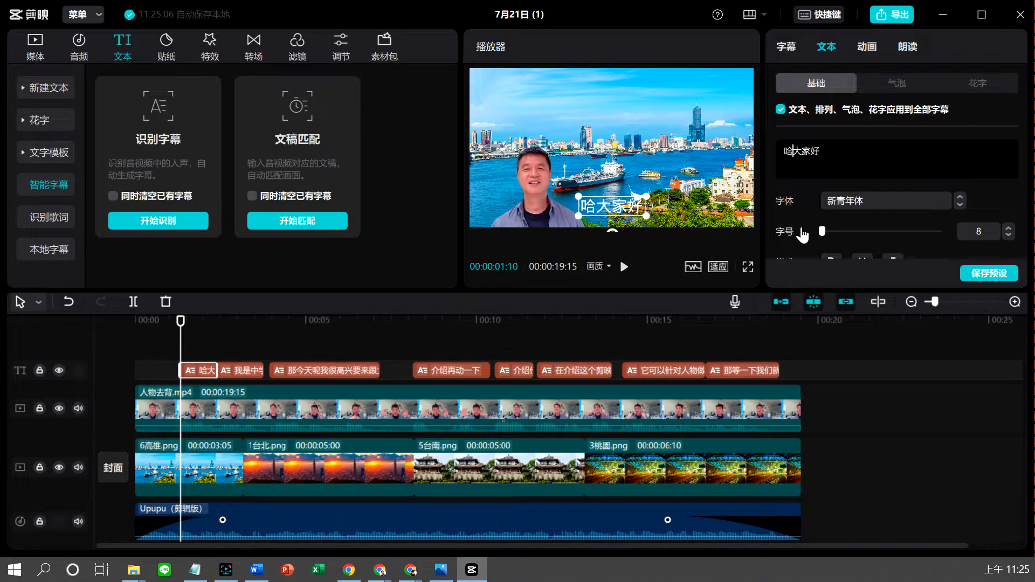
type("囉")
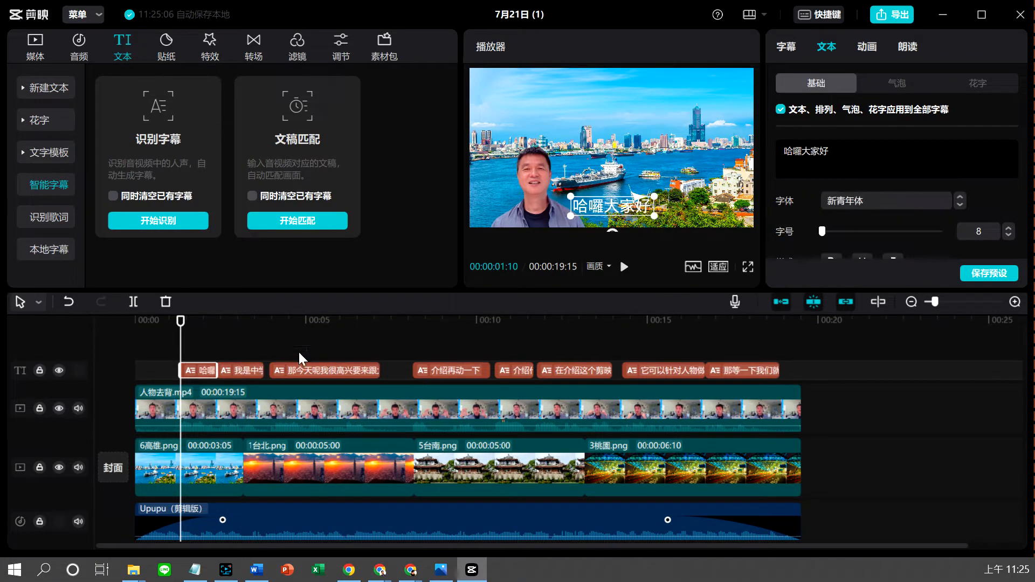
Step: Compare the editable properties of the second caption, the 人物去背.mp4 clip and the Upupu music clip
left_click_drag(180, 320, 226, 320)
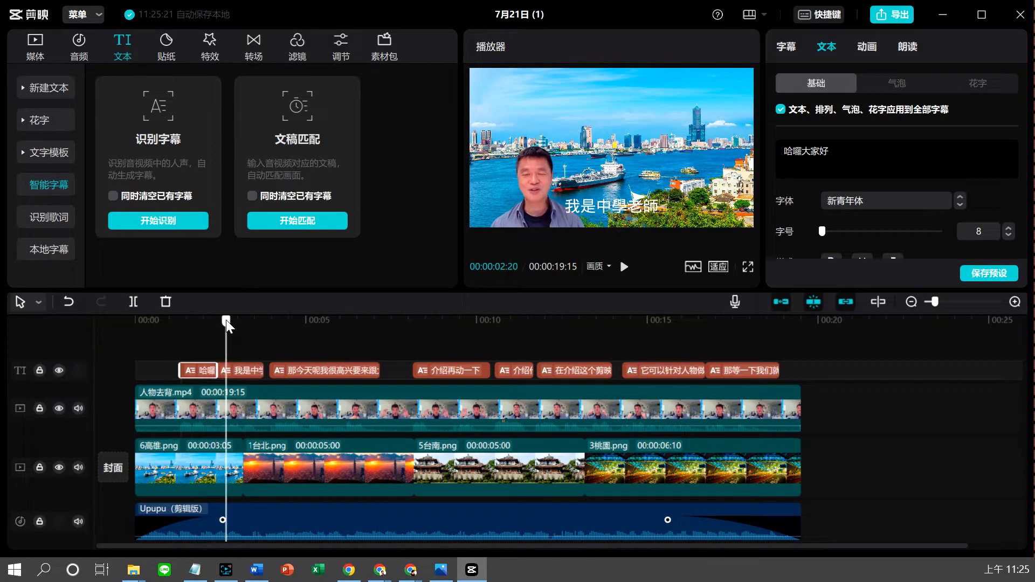
left_click(253, 371)
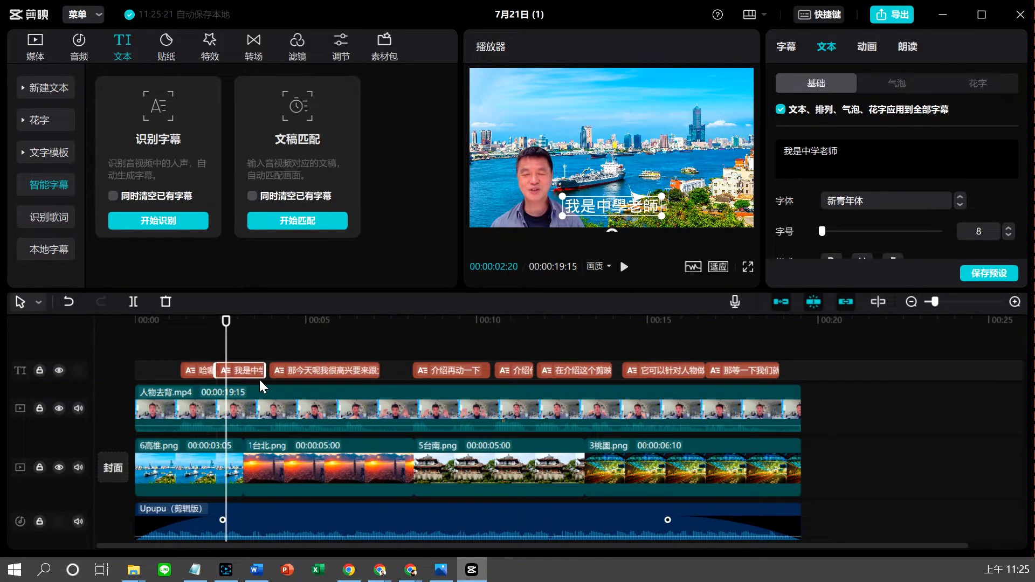
key("ctrl+2")
mouse_move(260, 356)
left_mouse_down()
mouse_move(221, 350)
mouse_move(219, 380)
mouse_move(270, 385)
mouse_move(261, 357)
left_mouse_up()
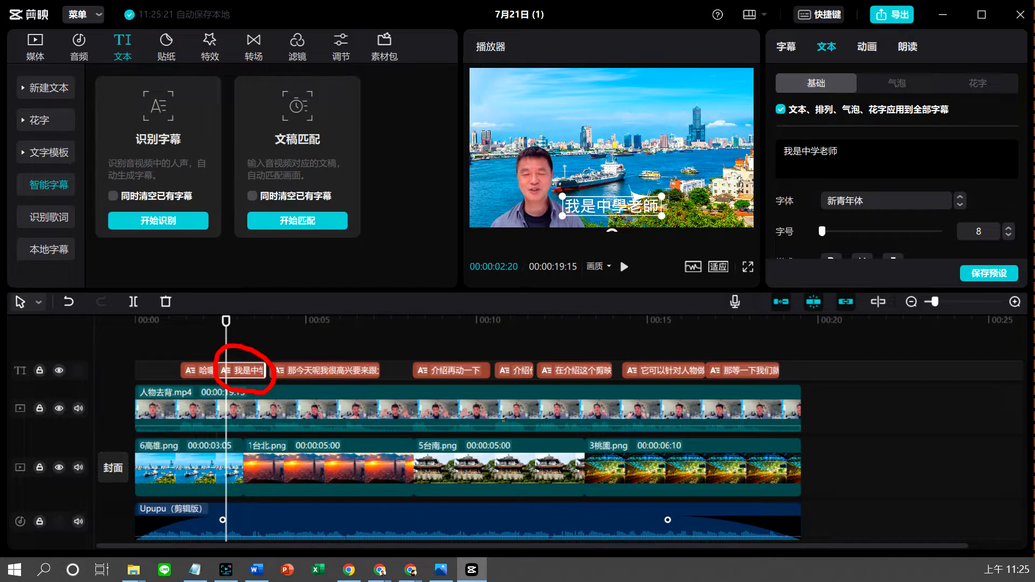
mouse_move(309, 320)
left_mouse_down()
mouse_move(261, 364)
mouse_move(378, 363)
mouse_move(610, 328)
mouse_move(741, 258)
mouse_move(750, 163)
mouse_move(791, 59)
mouse_move(897, 37)
mouse_move(1024, 95)
mouse_move(992, 280)
mouse_move(816, 255)
mouse_move(786, 178)
left_mouse_up()
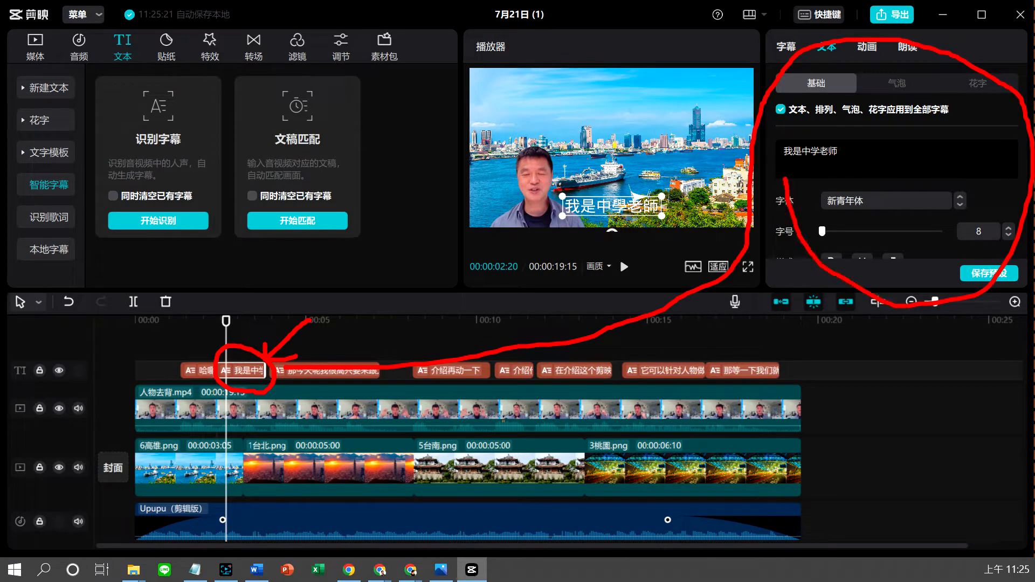
left_click(736, 411)
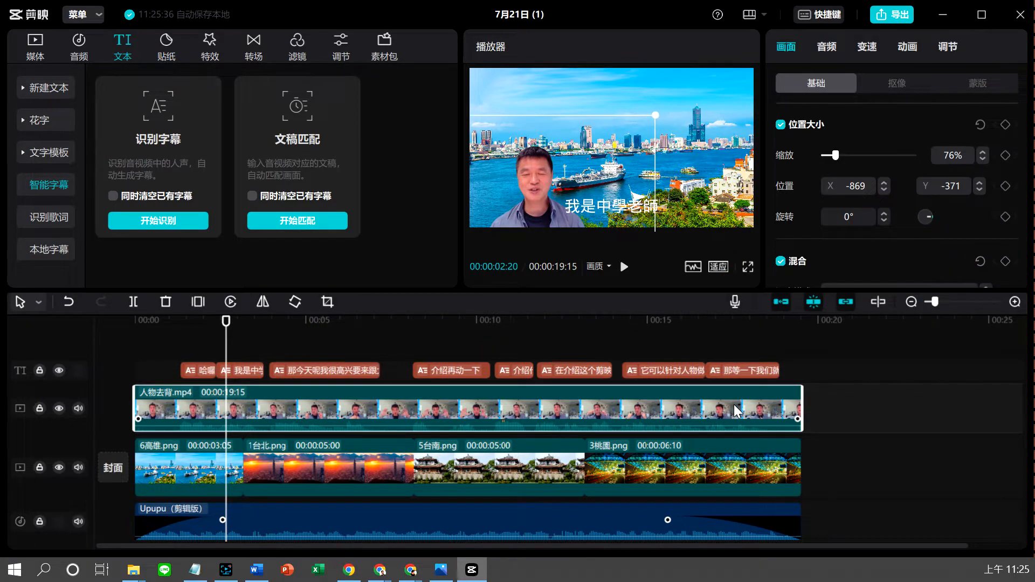
mouse_move(834, 104)
left_mouse_down()
mouse_move(774, 150)
mouse_move(836, 111)
left_mouse_up()
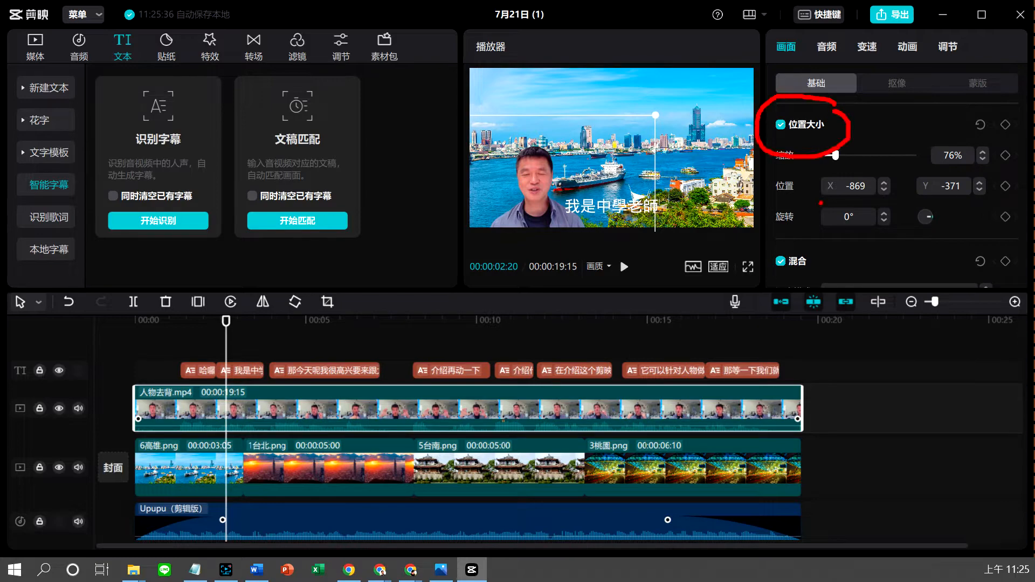
mouse_move(814, 228)
left_mouse_down()
mouse_move(763, 250)
mouse_move(819, 223)
left_mouse_up()
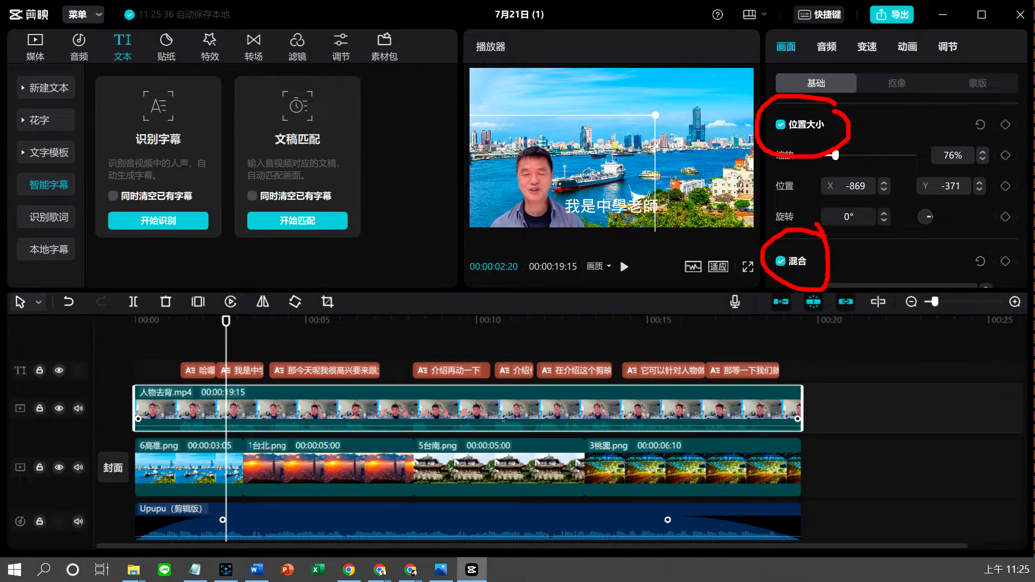
left_click(713, 523)
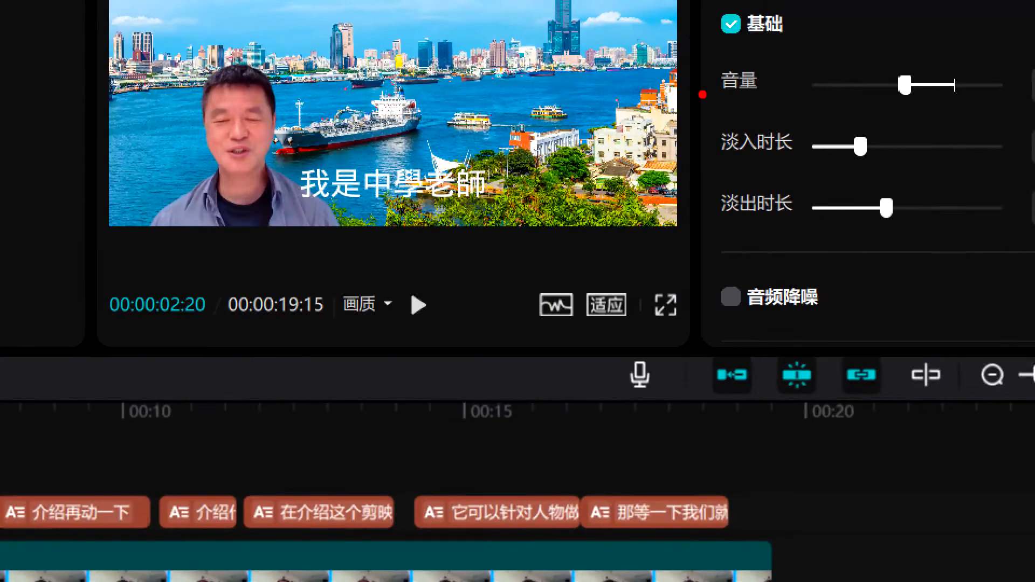
left_click_drag(763, 163, 919, 168)
left_click_drag(721, 174, 872, 177)
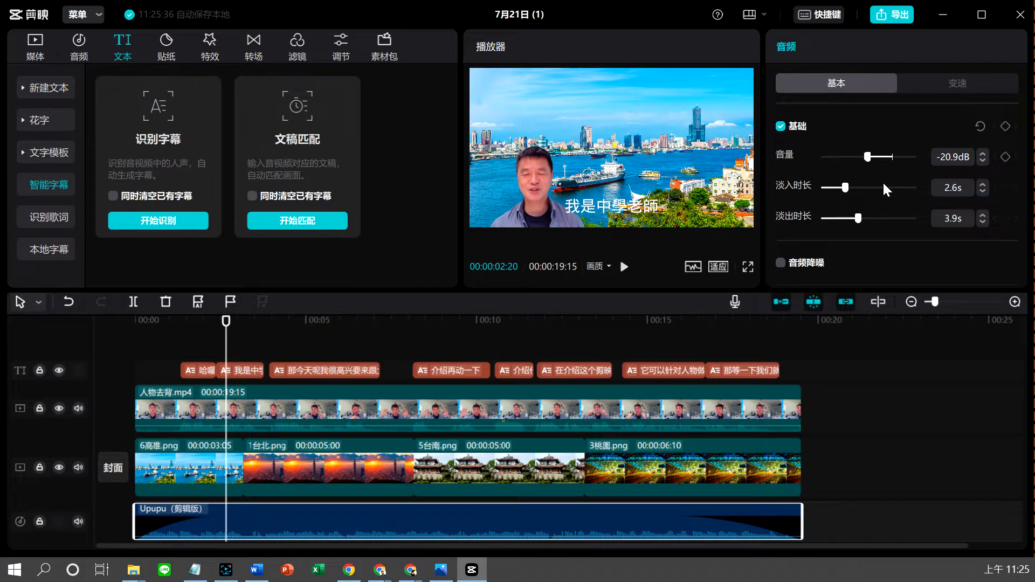
left_click(245, 369)
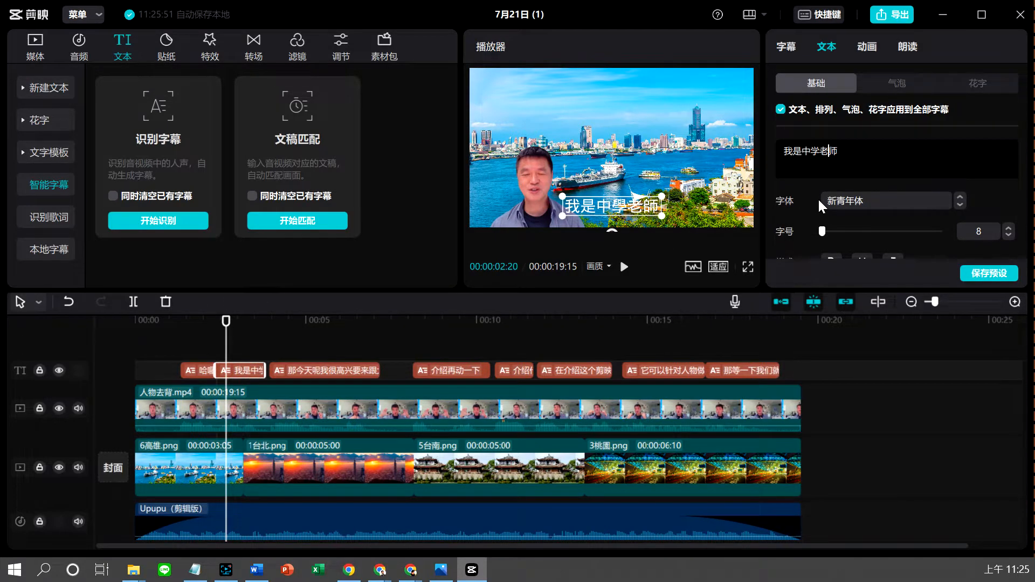
key("BackSpace")
key("BackSpace")
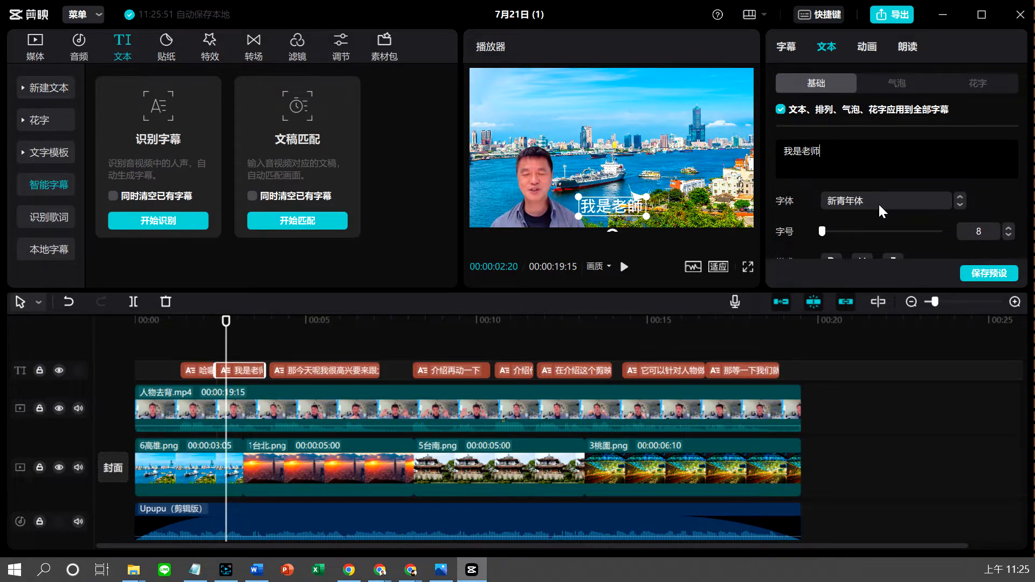
key("BackSpace")
key("ctrl+z")
key("ctrl+z")
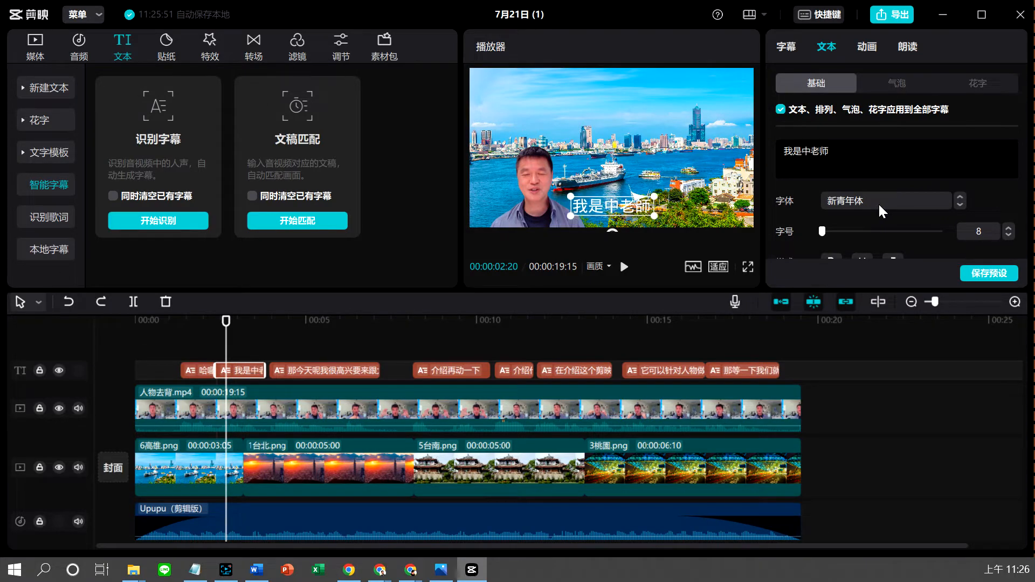
key("ctrl+z")
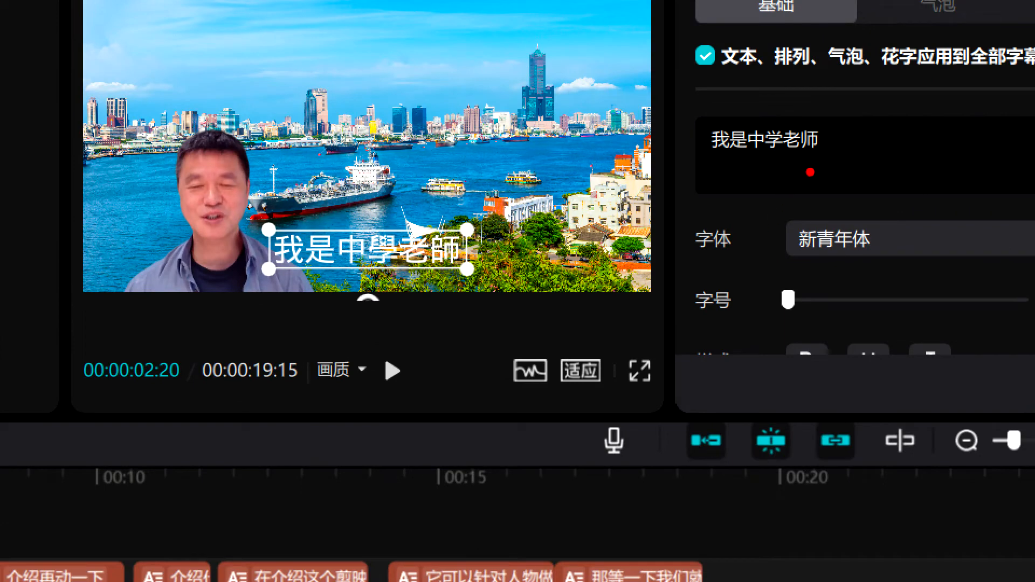
left_click_drag(830, 158, 771, 158)
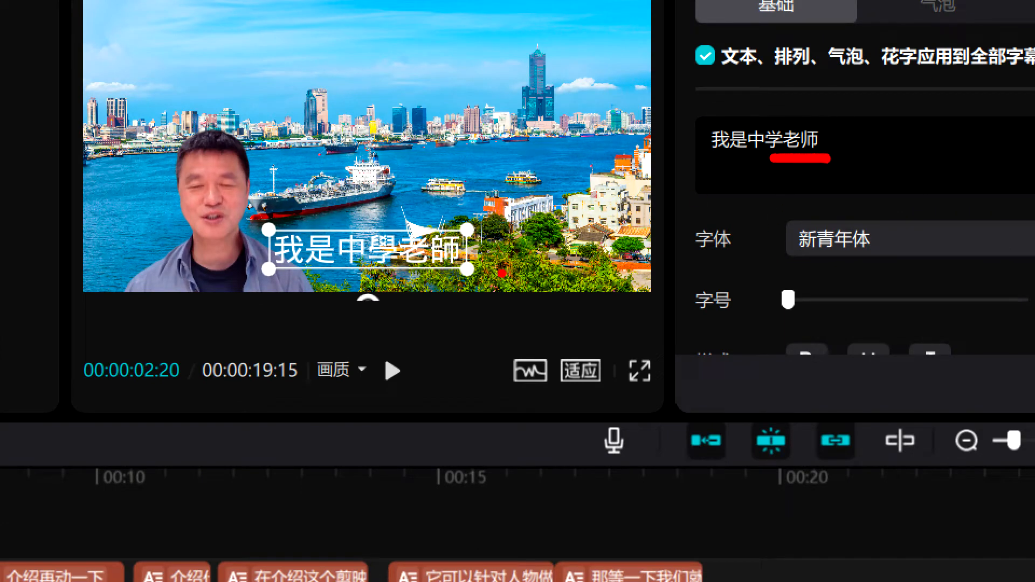
left_click_drag(496, 277, 307, 268)
mouse_move(869, 279)
left_mouse_down()
mouse_move(749, 272)
mouse_move(763, 207)
mouse_move(887, 211)
mouse_move(868, 277)
left_mouse_up()
key("Escape")
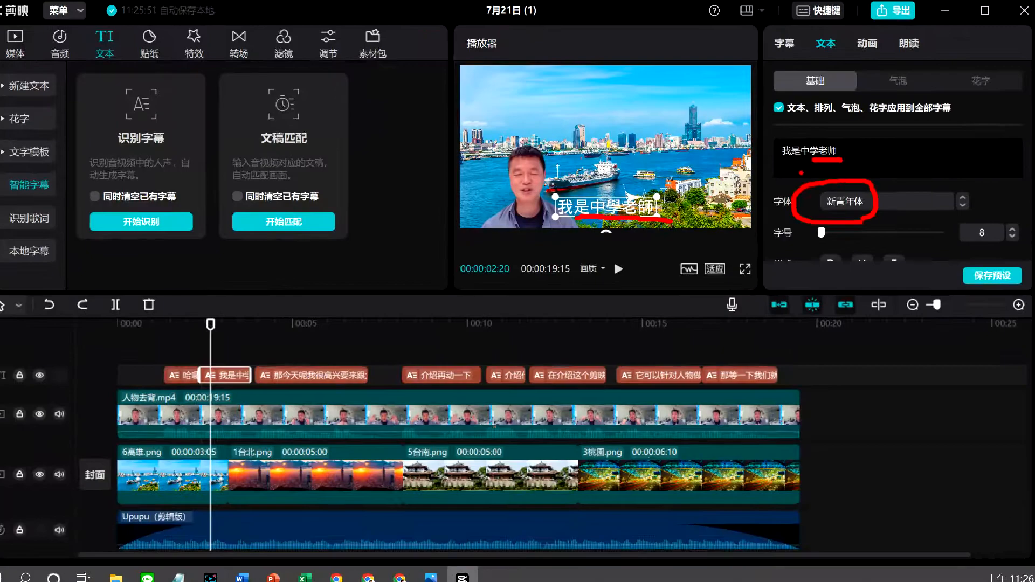
Step: Replace the misrecognised 中学 in the second caption with the teacher's given name
key("BackSpace")
key("BackSpace")
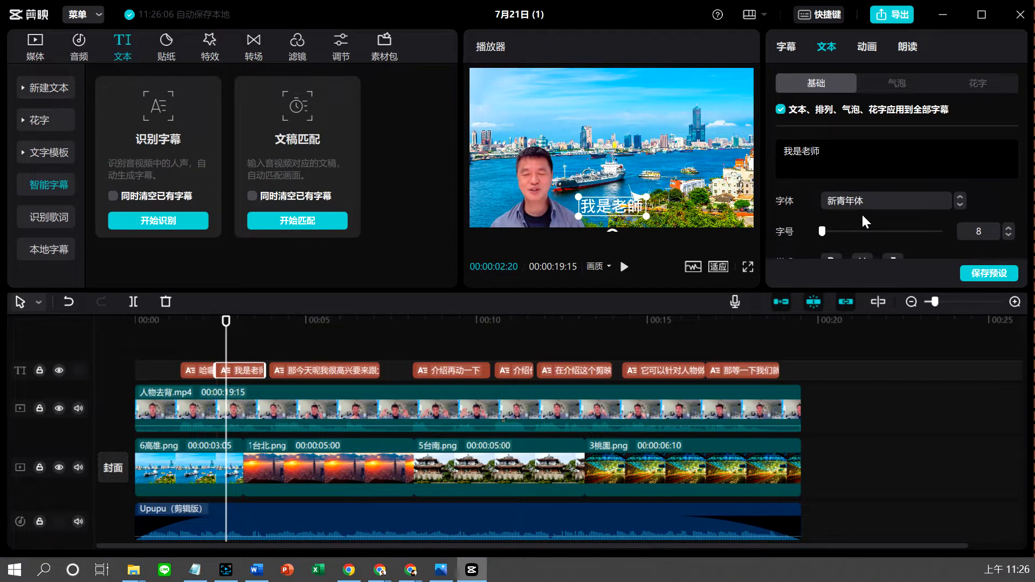
type("聽賢")
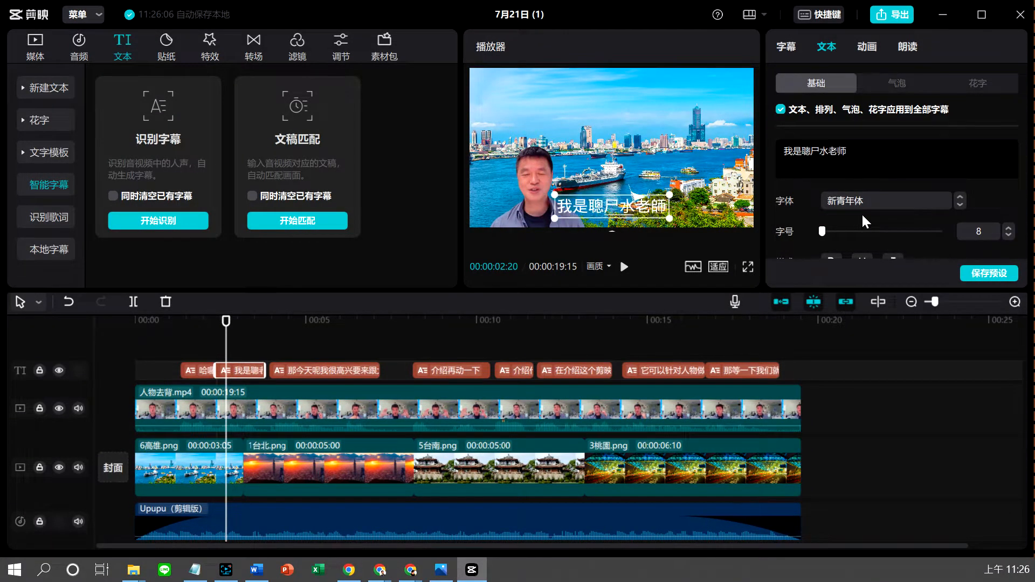
key("Return")
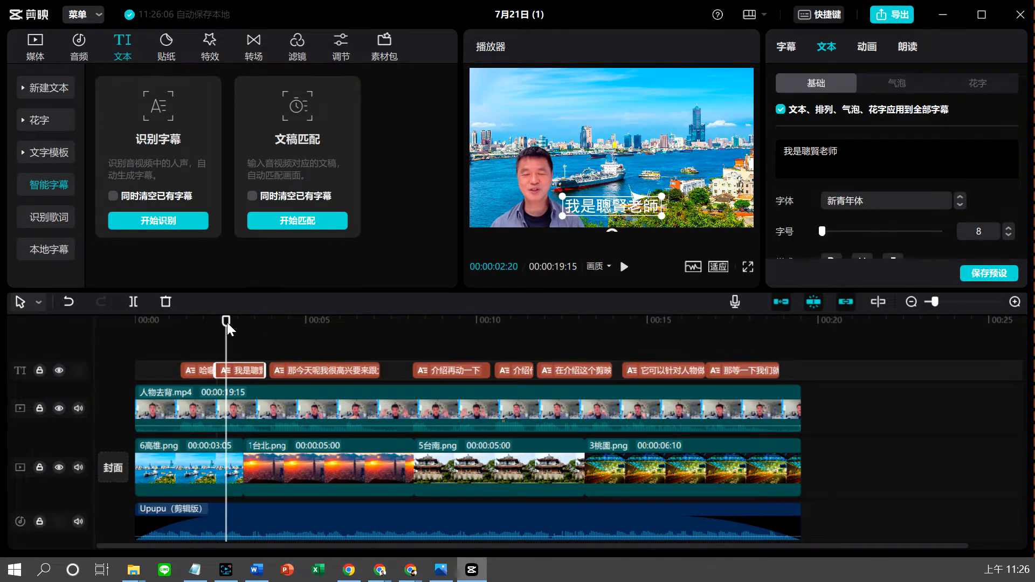
Step: Reduce the caption font size to 7 and insert a space after 那今天呢 in the third caption
left_click_drag(228, 322, 304, 325)
left_click(345, 374)
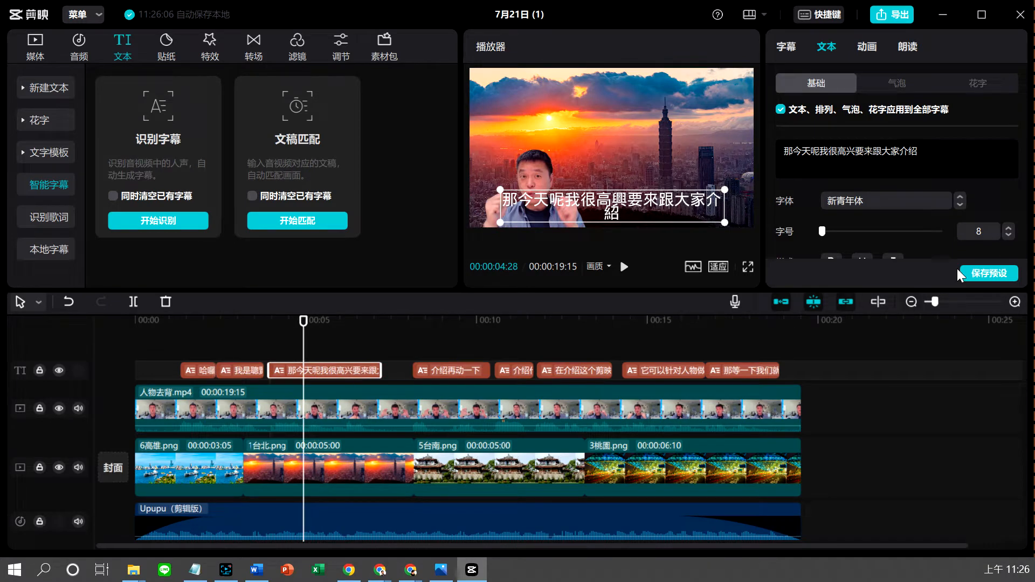
left_click(1009, 235)
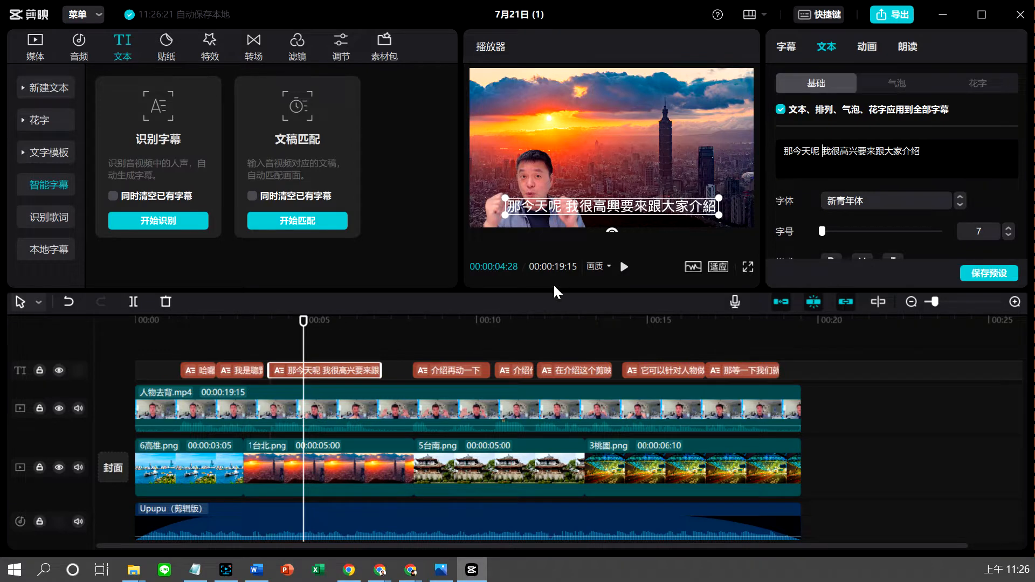
Step: Replace the simplified characters 兴 and 来 in the third caption with traditional 興 and 來
left_click_drag(305, 323, 449, 336)
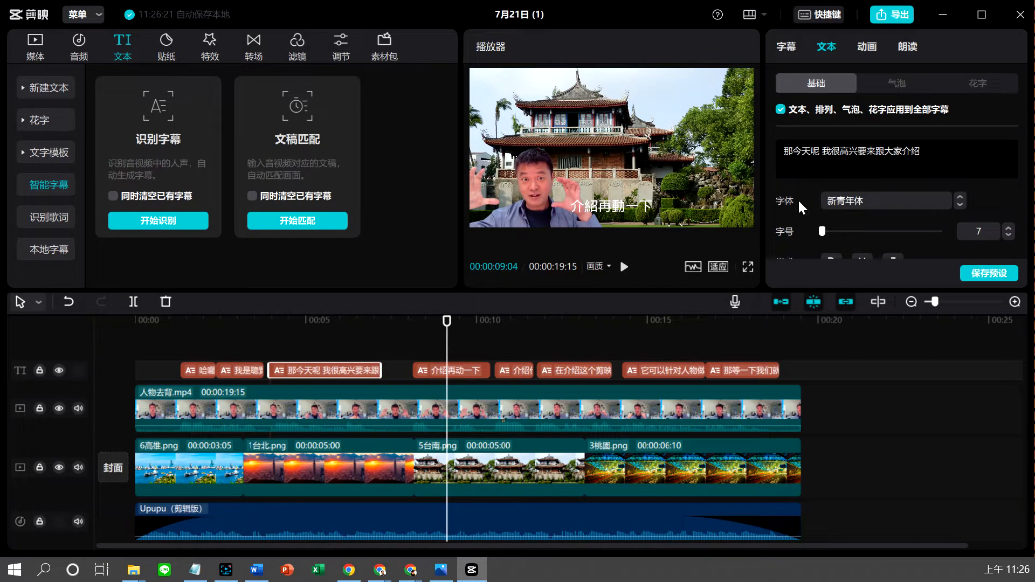
key("BackSpace")
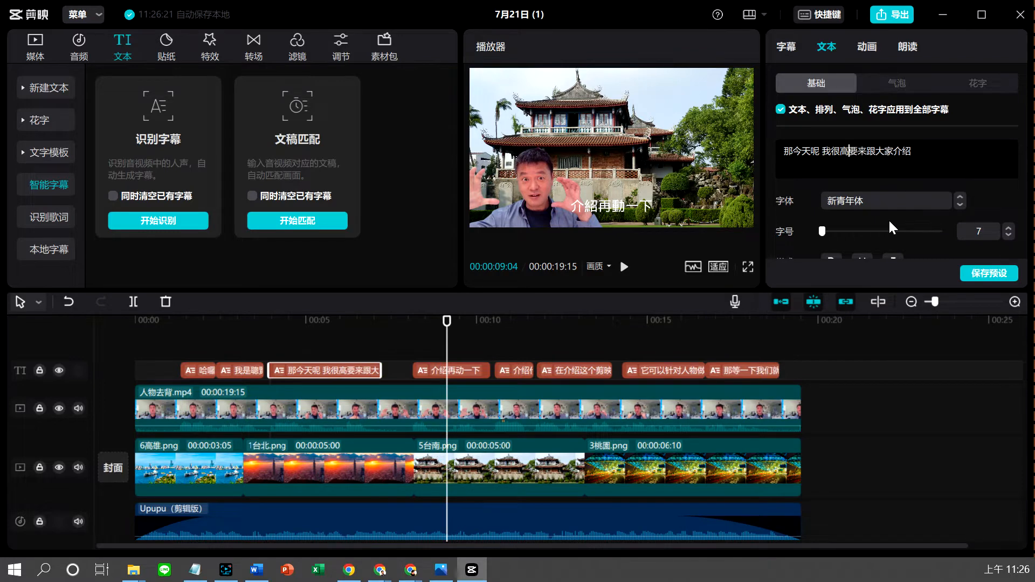
type("興")
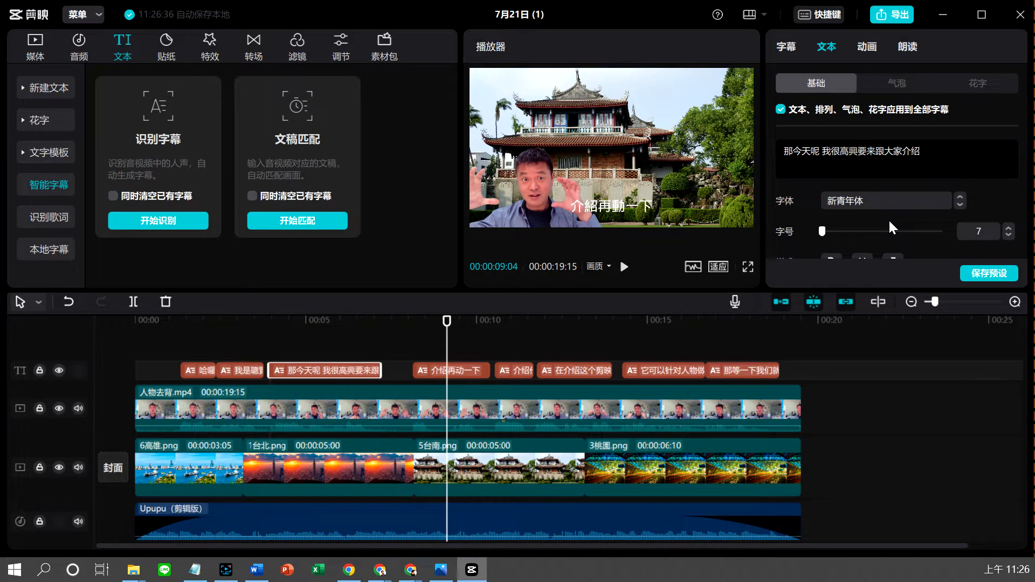
left_click_drag(447, 322, 545, 321)
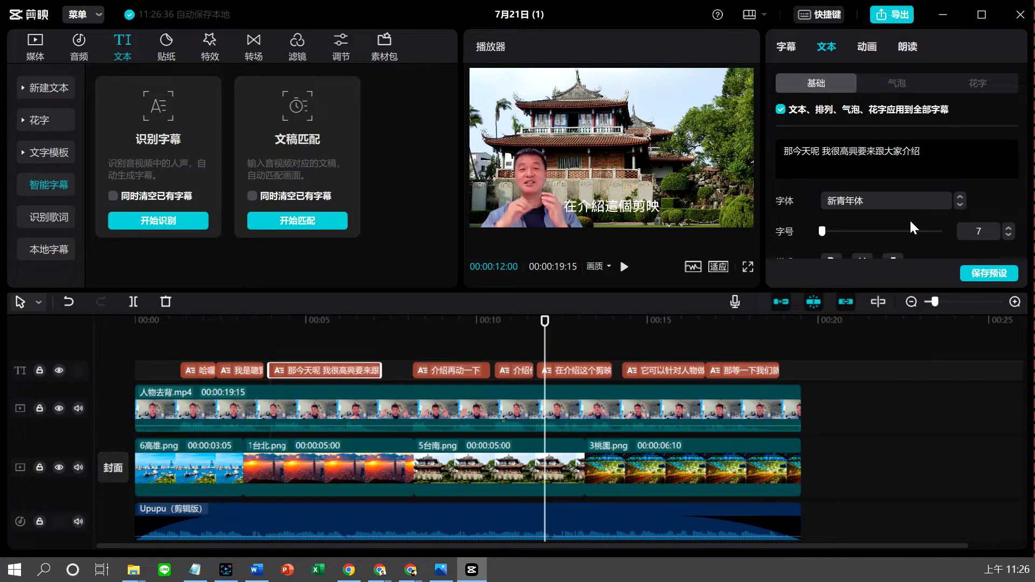
key("BackSpace")
type("DO")
key("BackSpace")
key("BackSpace")
type("來")
Step: Replace 区别 with 去背 in the caption 它可以针对人物做区别的工作 and preview it at 00:00:15:19
left_click_drag(546, 321, 752, 332)
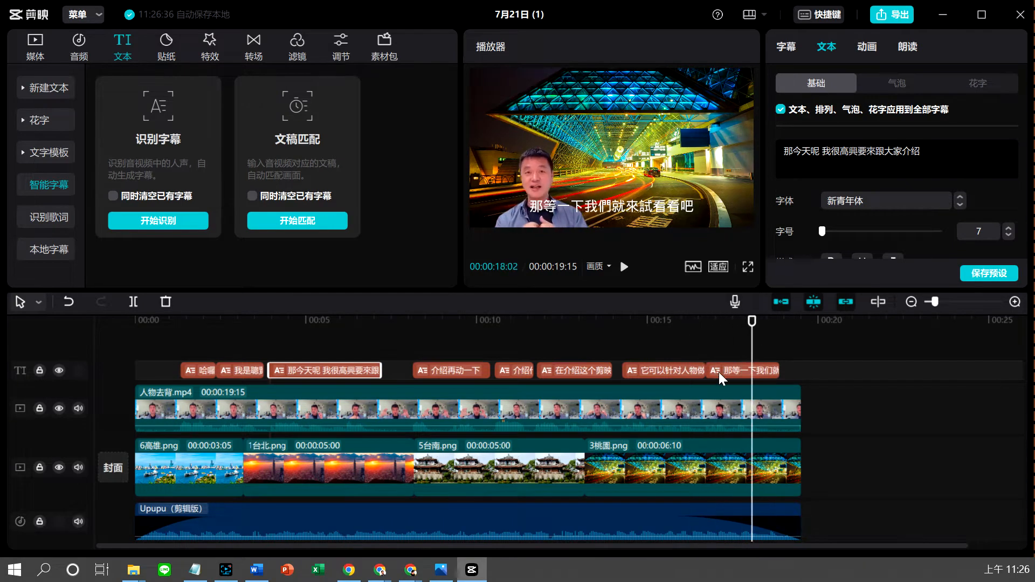
left_click(670, 371)
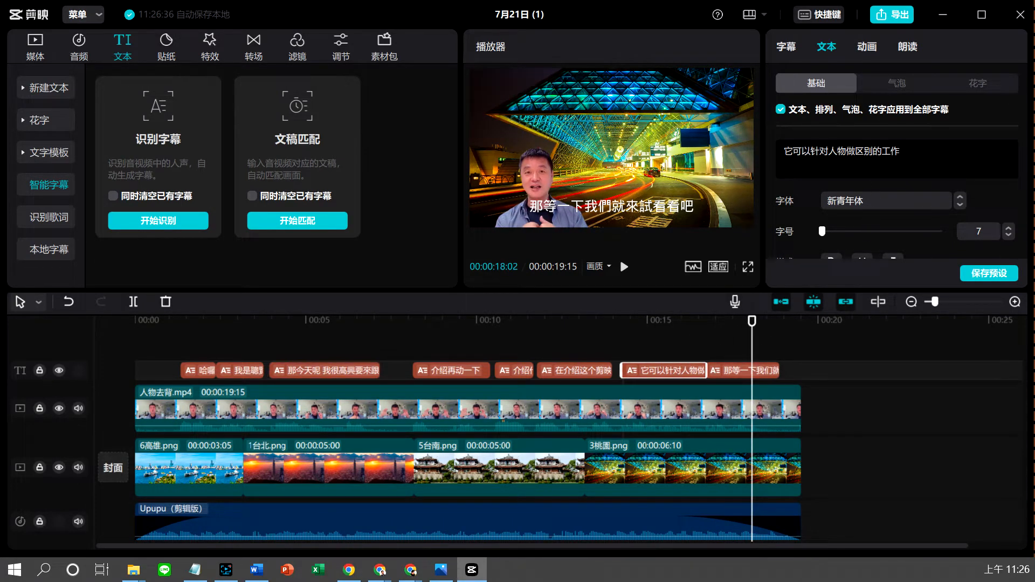
left_click(873, 152)
key("BackSpace")
key("BackSpace")
type("去背")
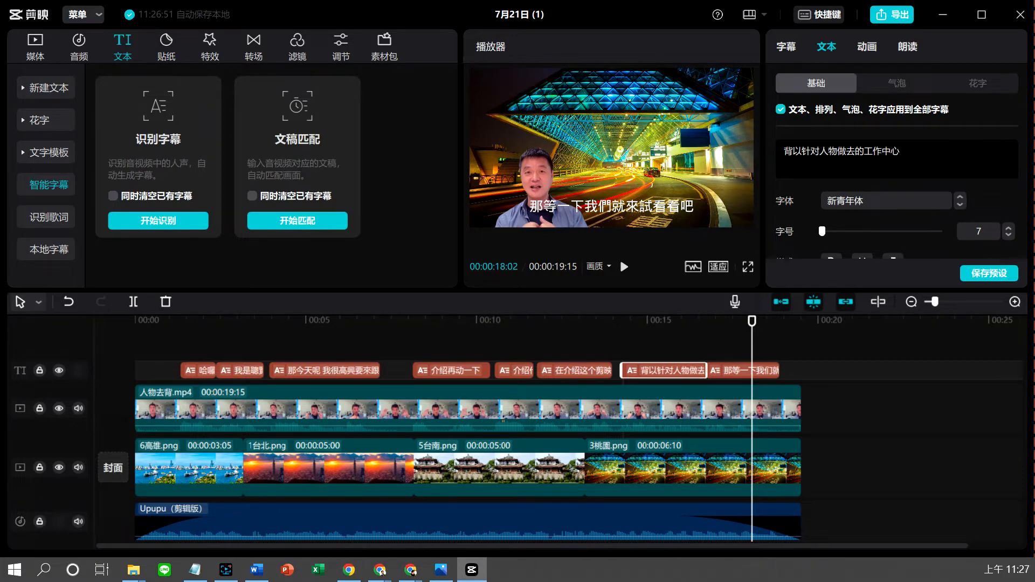
key("Delete")
type("背")
left_click_drag(751, 319, 669, 326)
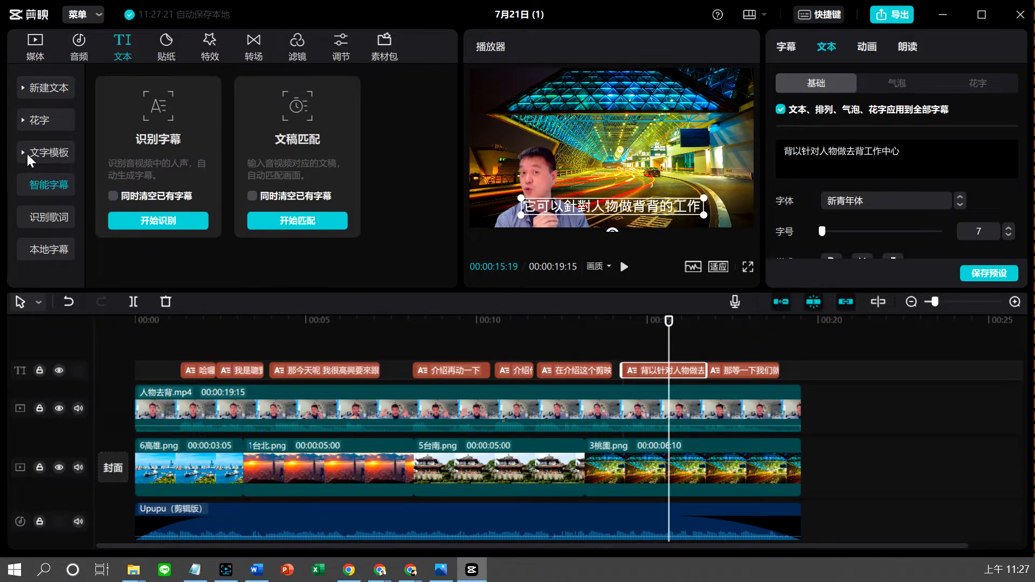
Step: Move the playhead to 00:00:08:19 and open the sound-effects library (音效素材)
left_click(82, 54)
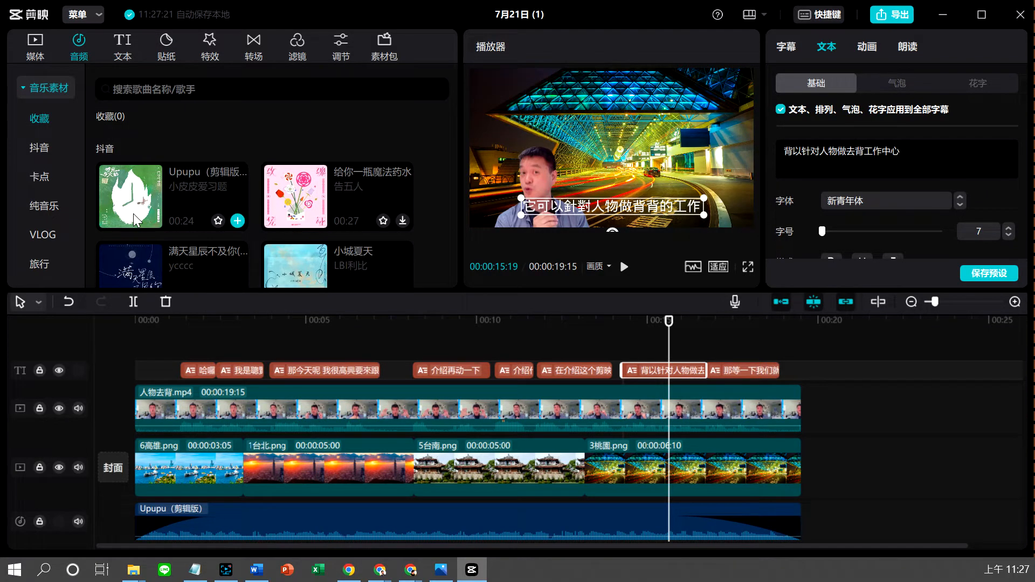
left_click_drag(669, 322, 429, 321)
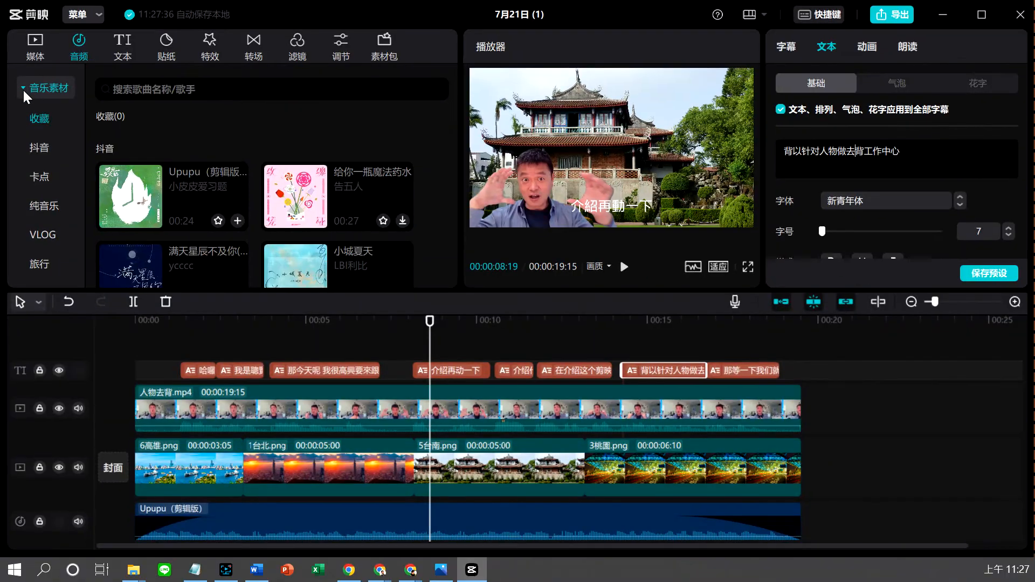
left_click(23, 88)
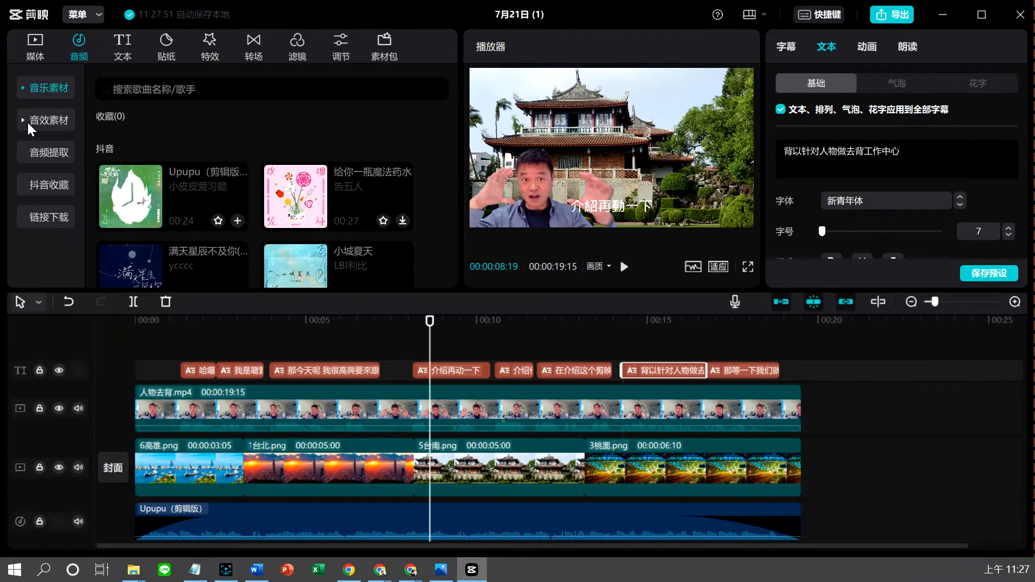
left_click(27, 120)
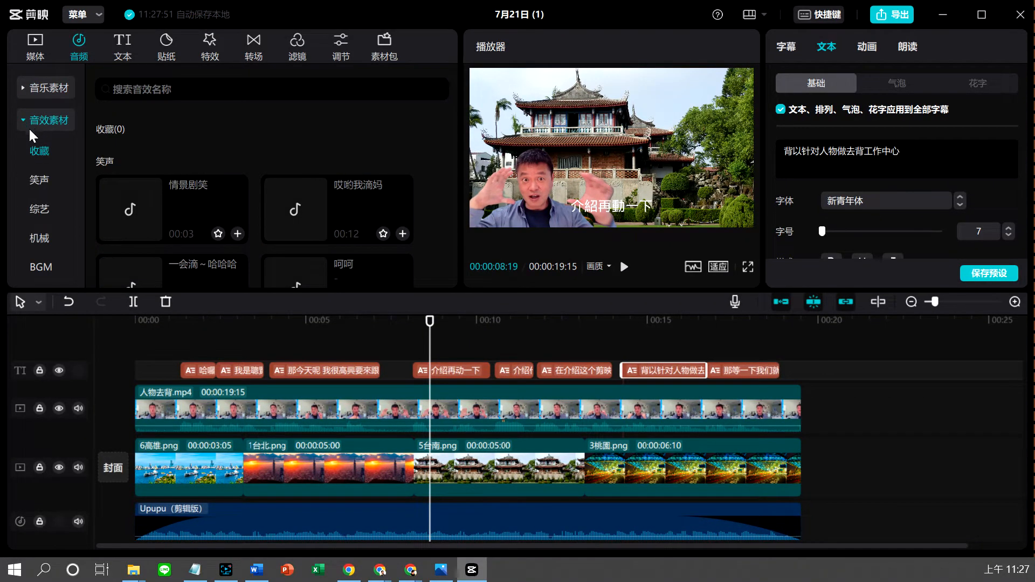
Step: Audition the laughter sound effect 哎哟我滴妈 and close its preview
left_click(362, 211)
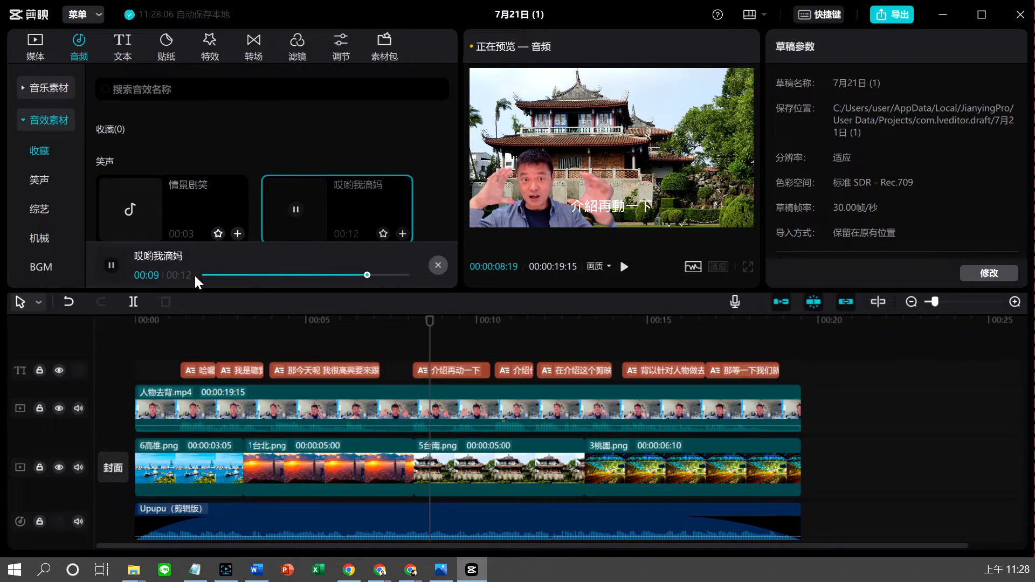
left_click(110, 277)
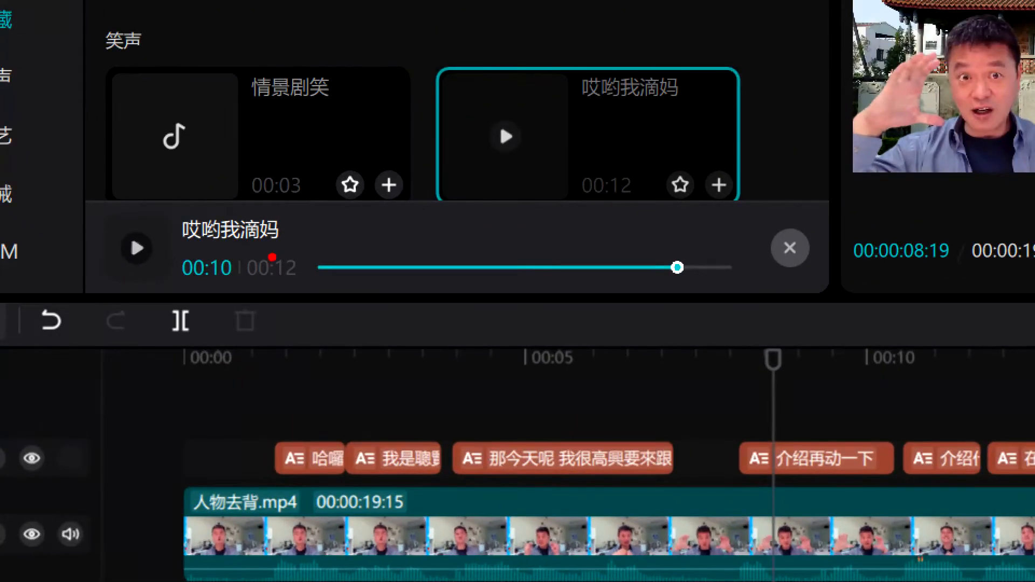
left_click_drag(686, 207, 645, 160)
mouse_move(134, 283)
left_mouse_down()
mouse_move(104, 244)
mouse_move(155, 230)
mouse_move(152, 269)
left_mouse_up()
key("Escape")
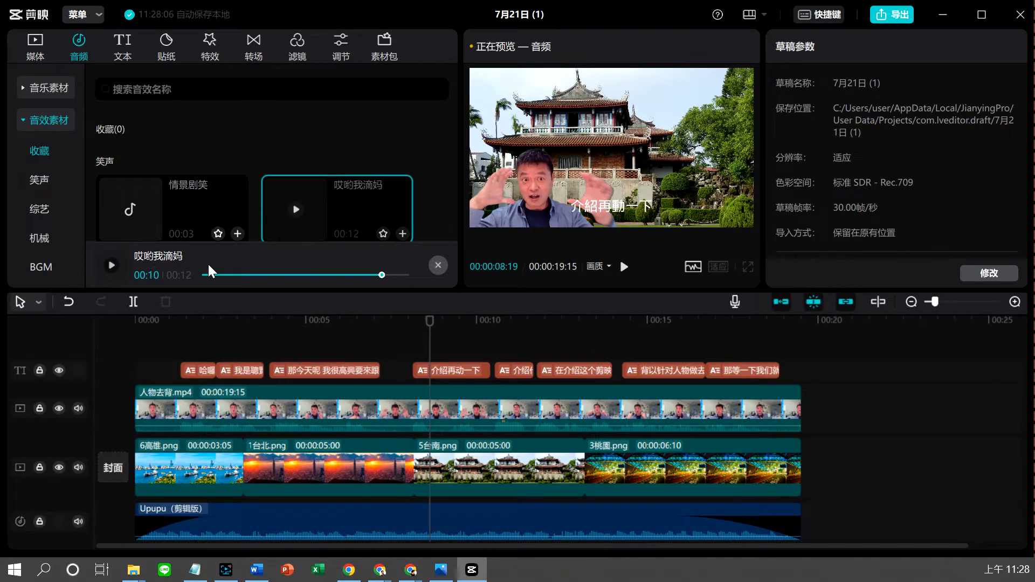
left_click(438, 266)
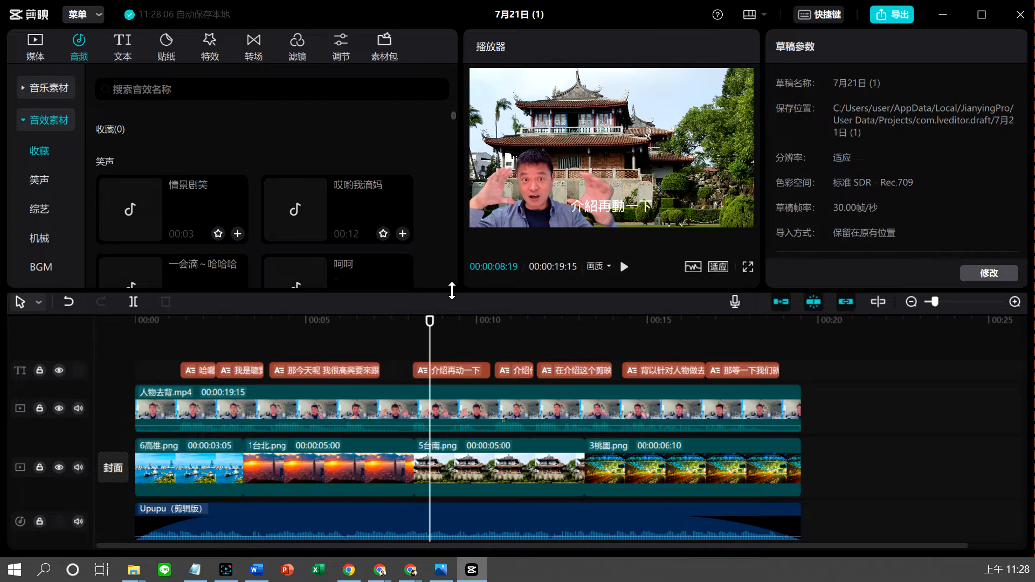
Step: Enlarge the library area and look through the laughter (笑声) sound effects
left_click_drag(449, 351, 449, 402)
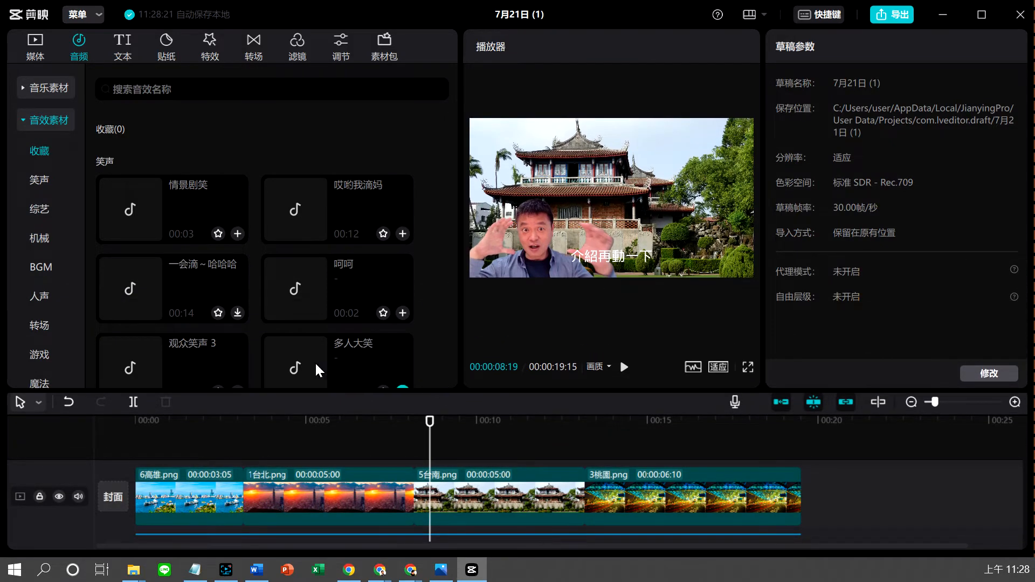
scroll(298, 259, "down", 2)
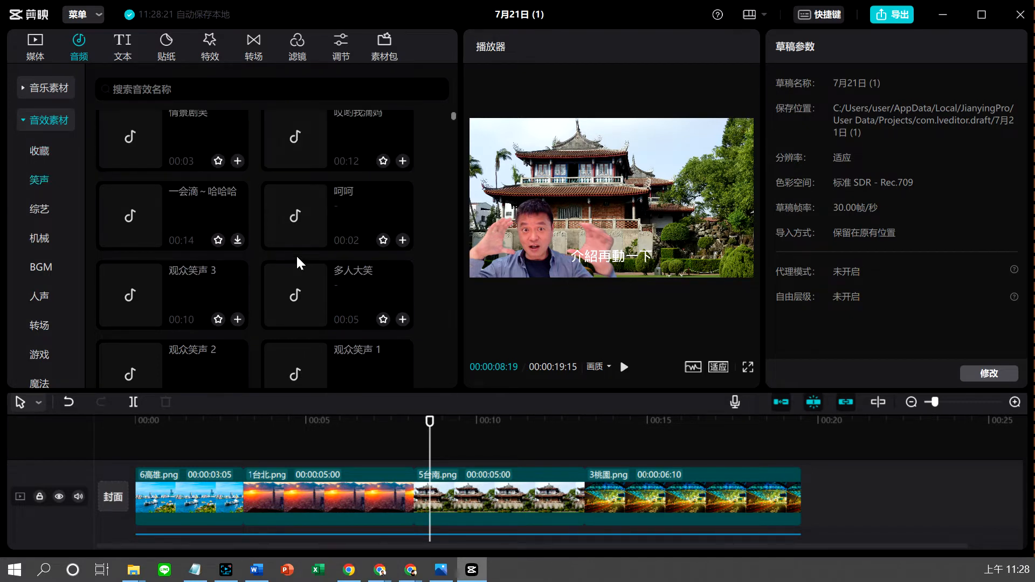
scroll(300, 263, "down", 2)
scroll(301, 263, "down", 5)
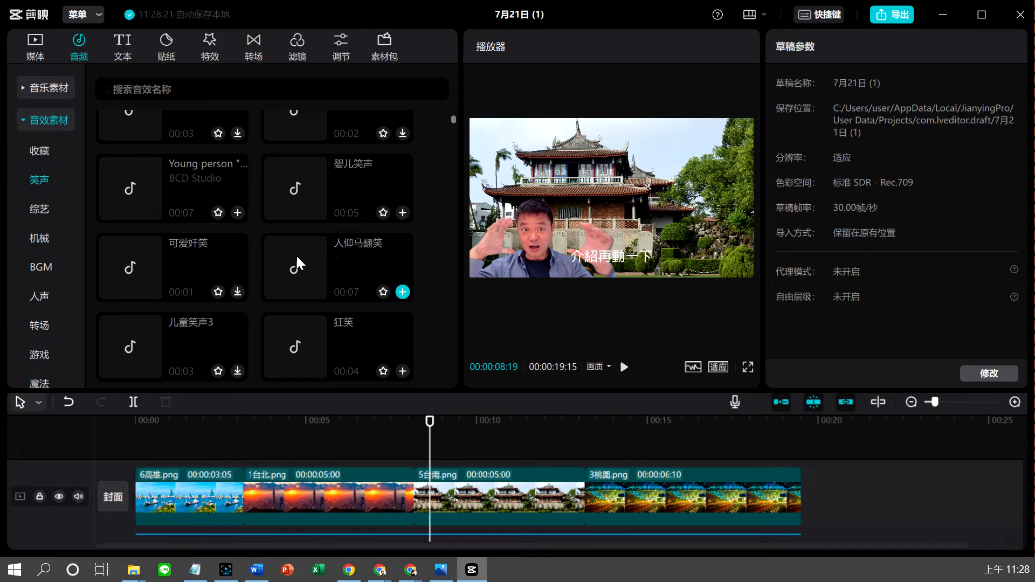
scroll(298, 263, "down", 5)
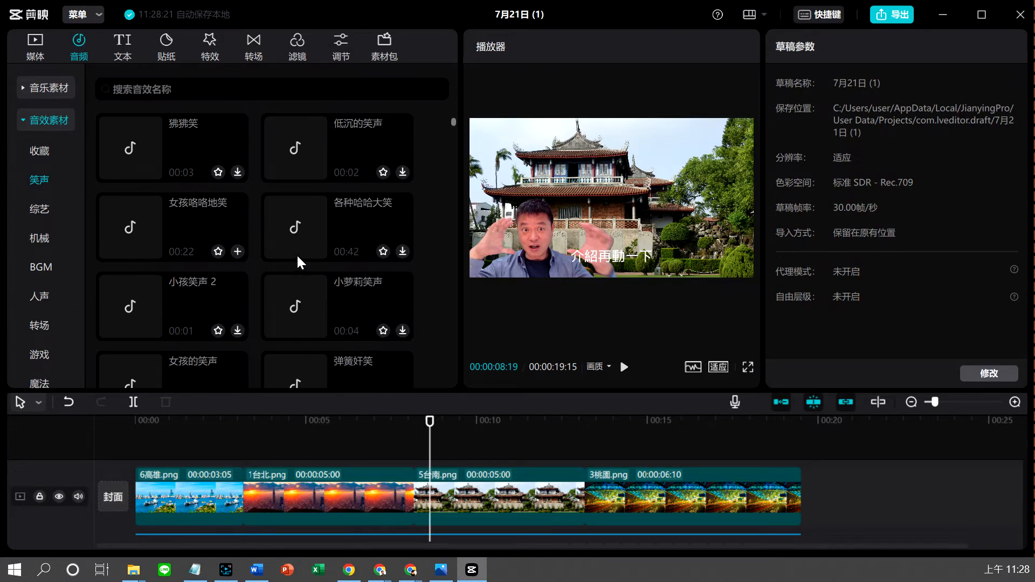
Step: Audition the 叮叮叮 and wow沃 sound effects in the 综艺 category
left_click(37, 209)
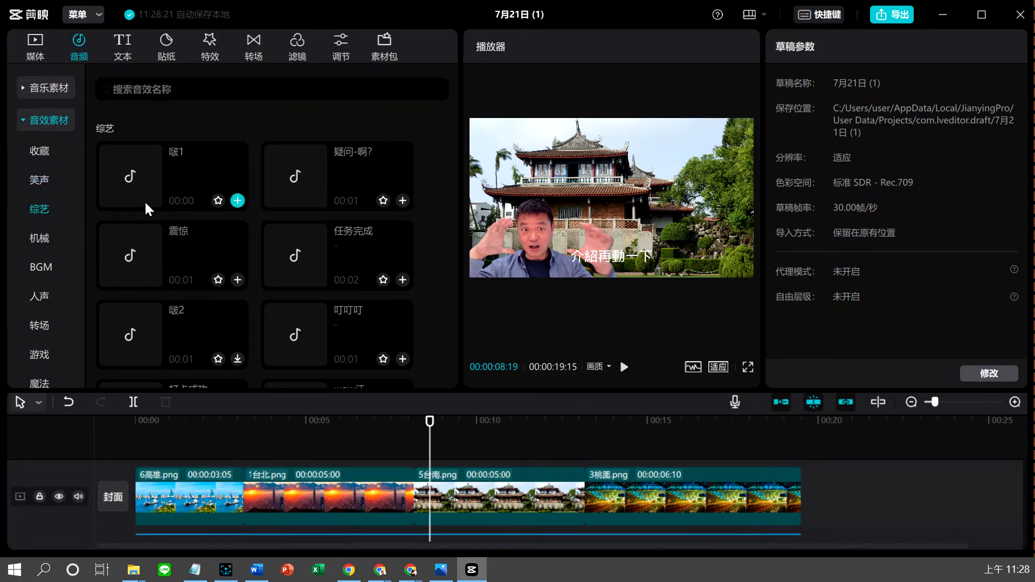
left_click(354, 330)
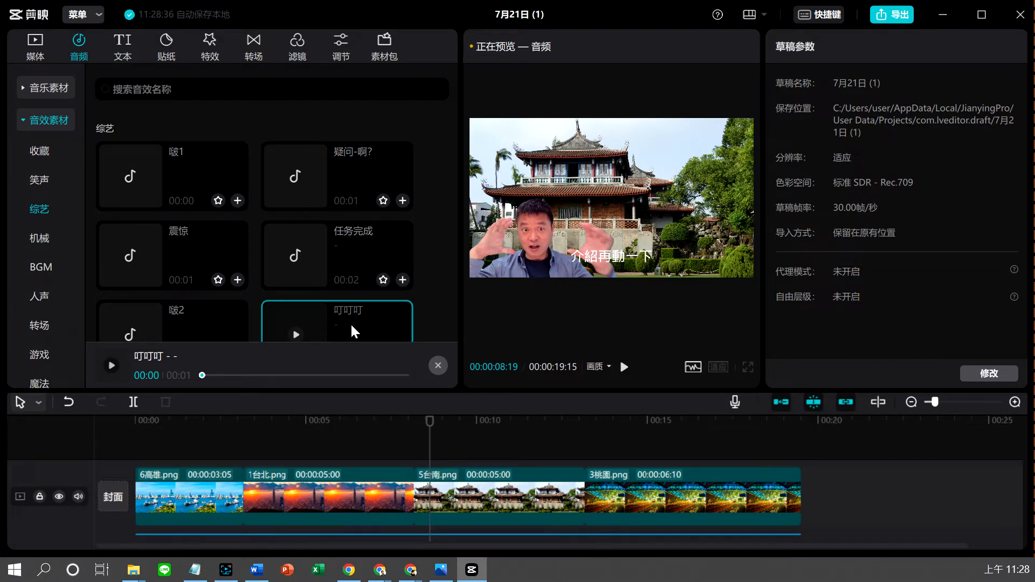
scroll(418, 201, "down", 1)
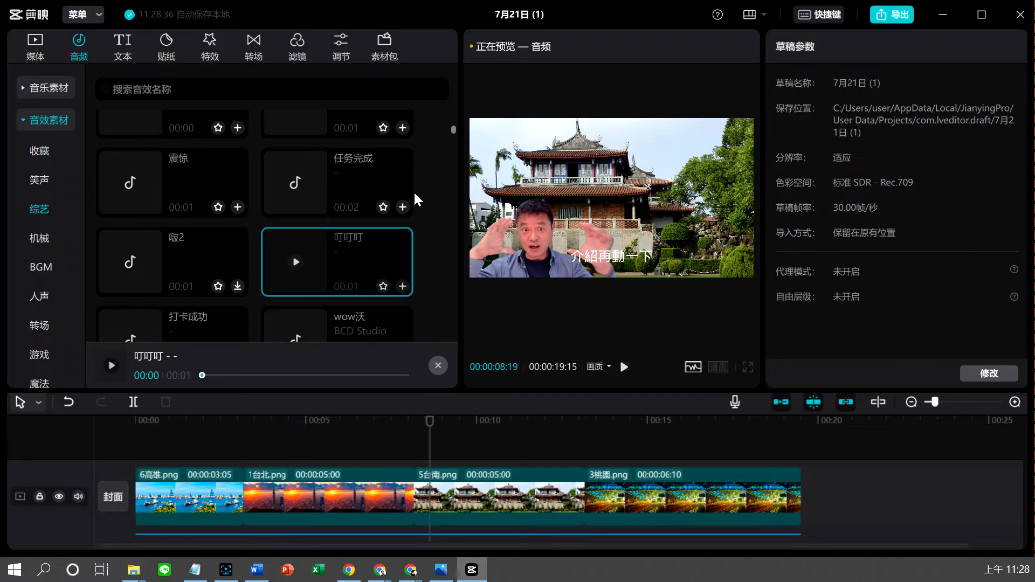
left_click(359, 333)
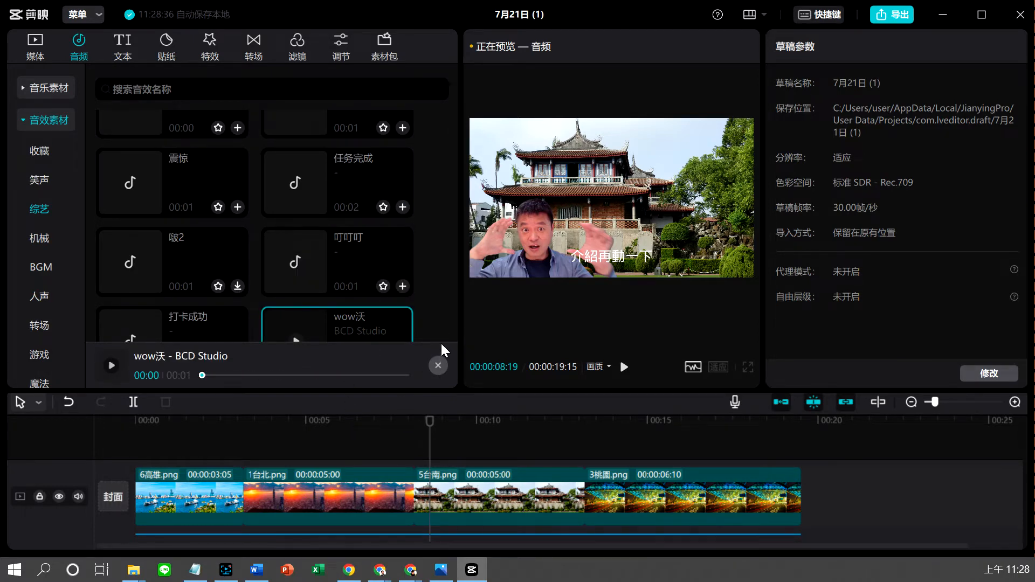
left_click(438, 366)
scroll(405, 367, "down", 1)
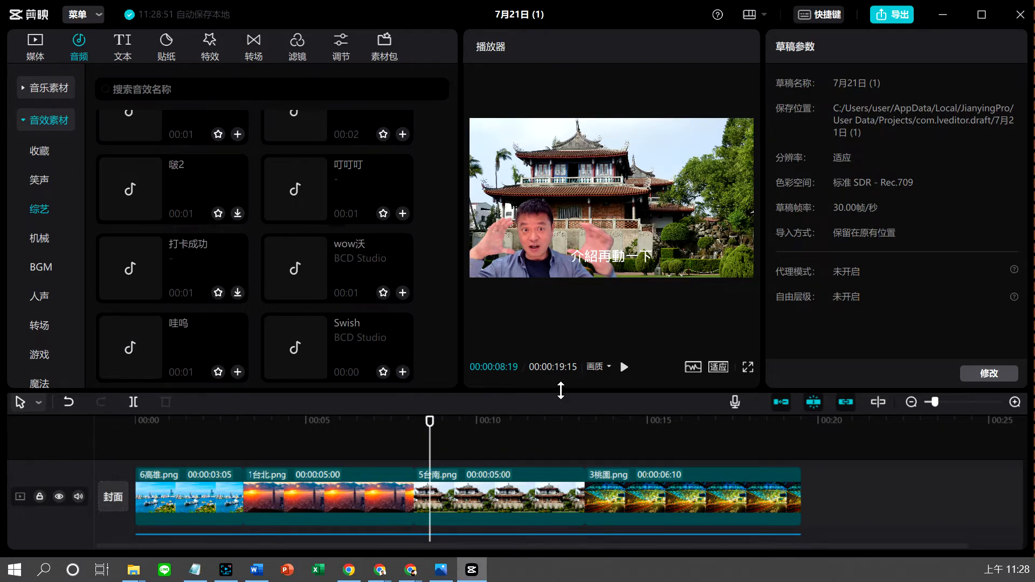
Step: Add the wow沃 sound effect to the timeline at 00:00:06:13 and play it back with the video
left_click_drag(561, 391, 559, 341)
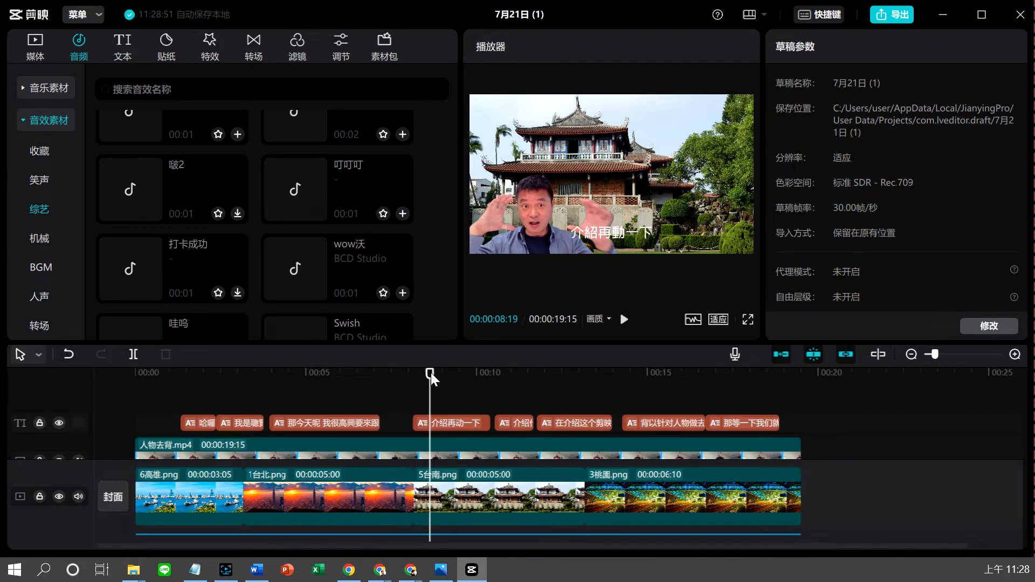
left_click_drag(431, 373, 400, 376)
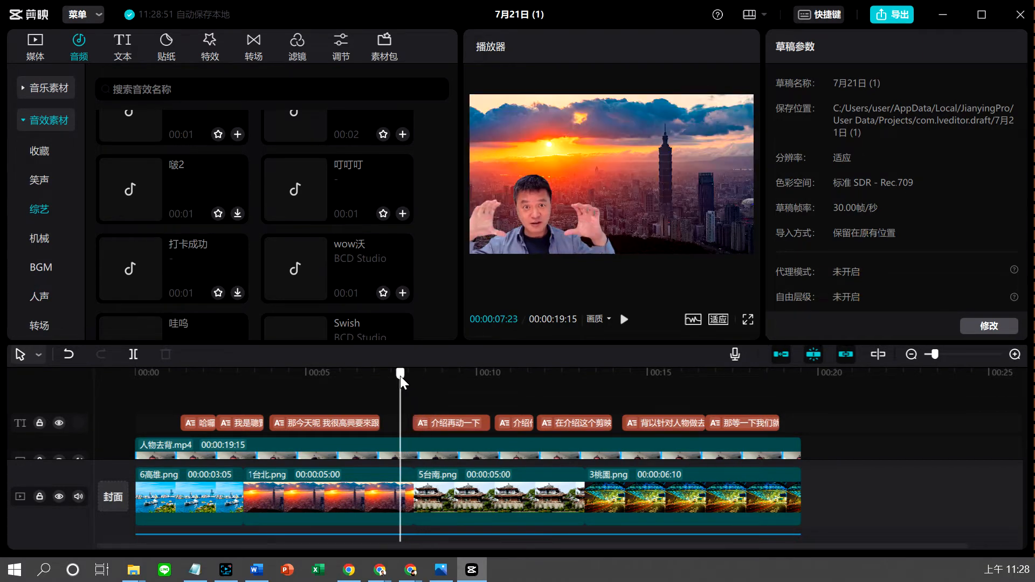
left_click(624, 319)
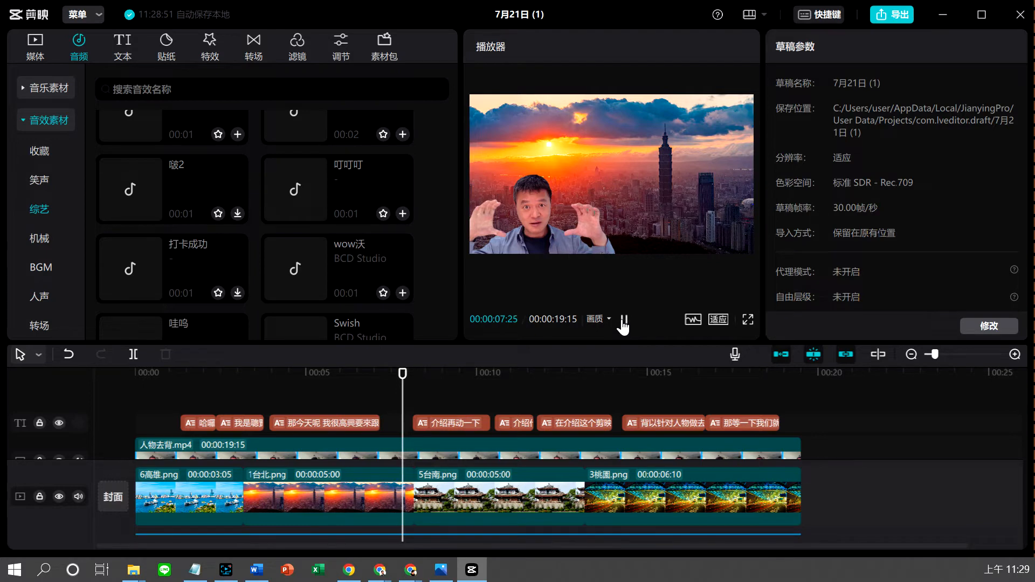
left_click(624, 319)
left_click_drag(438, 373, 355, 374)
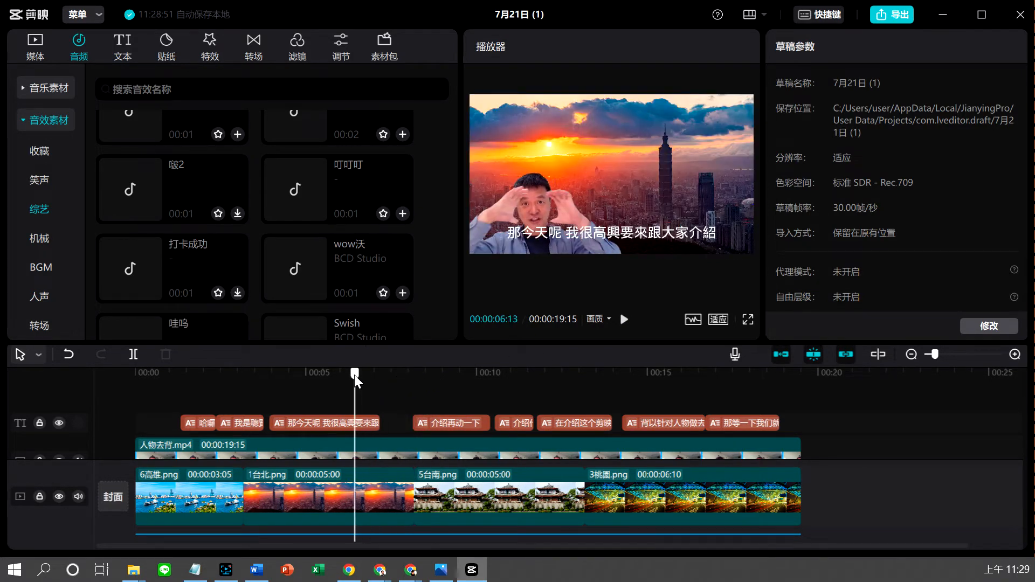
left_click(402, 294)
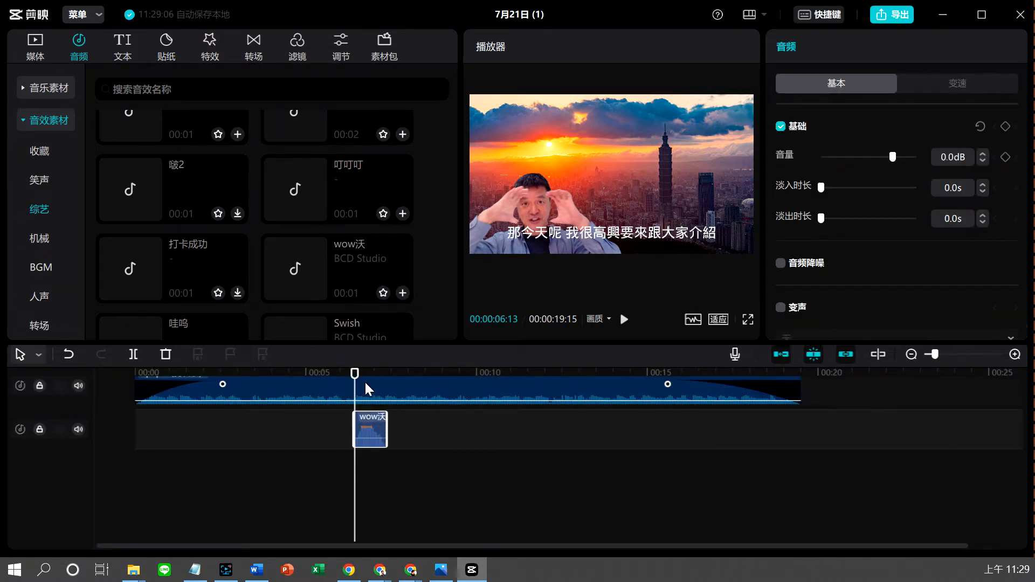
left_click(624, 319)
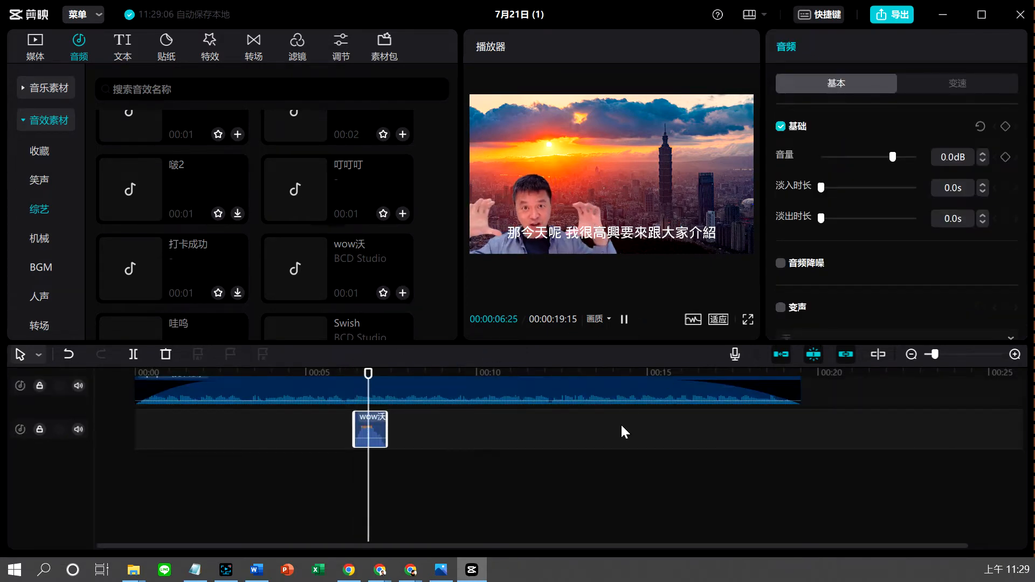
left_click(625, 319)
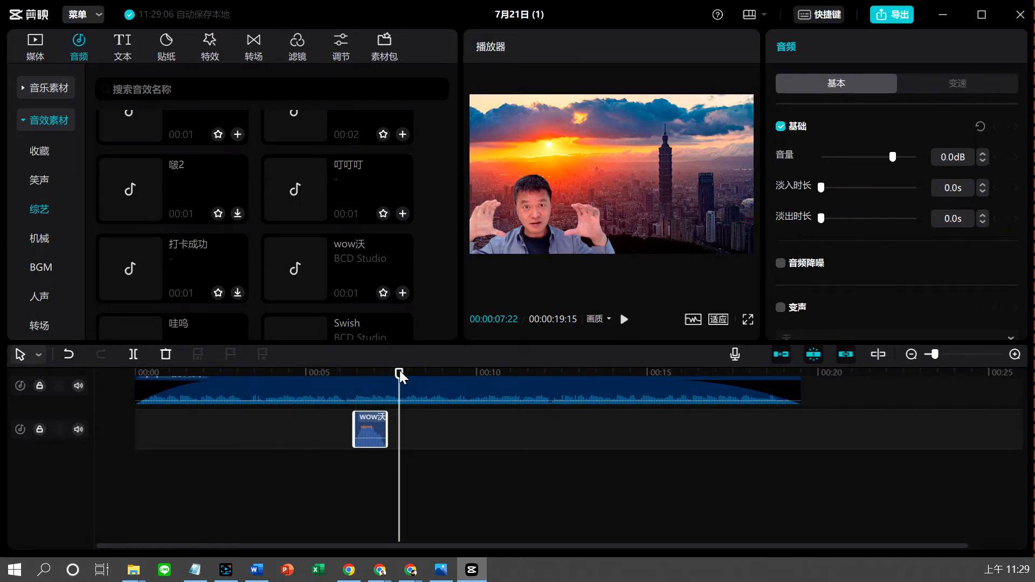
Step: Audition the 打卡成功 sound effect and add it to the timeline at 00:00:11:00
scroll(493, 416, "up", 4)
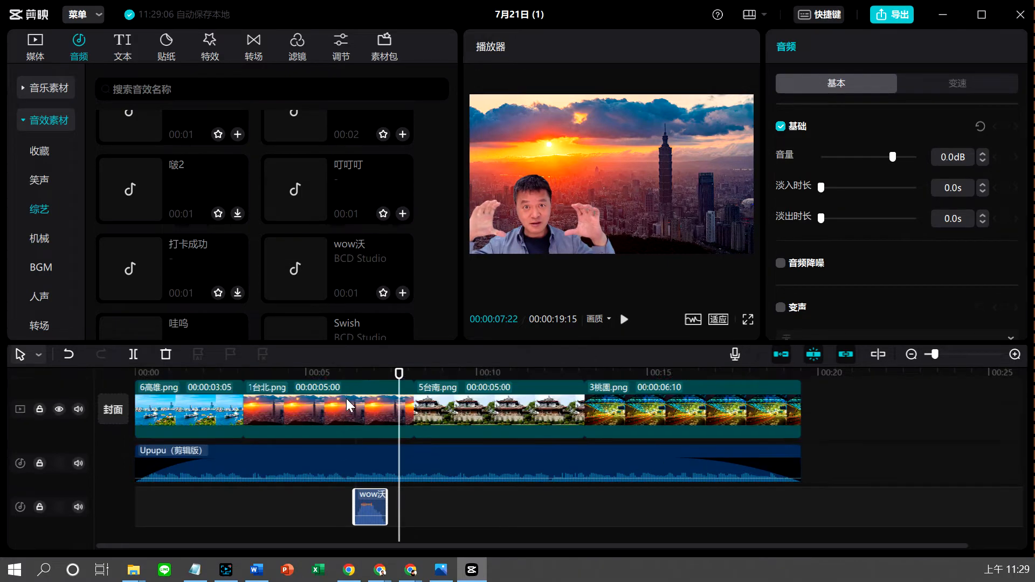
scroll(561, 447, "up", 3)
left_click_drag(400, 387, 510, 370)
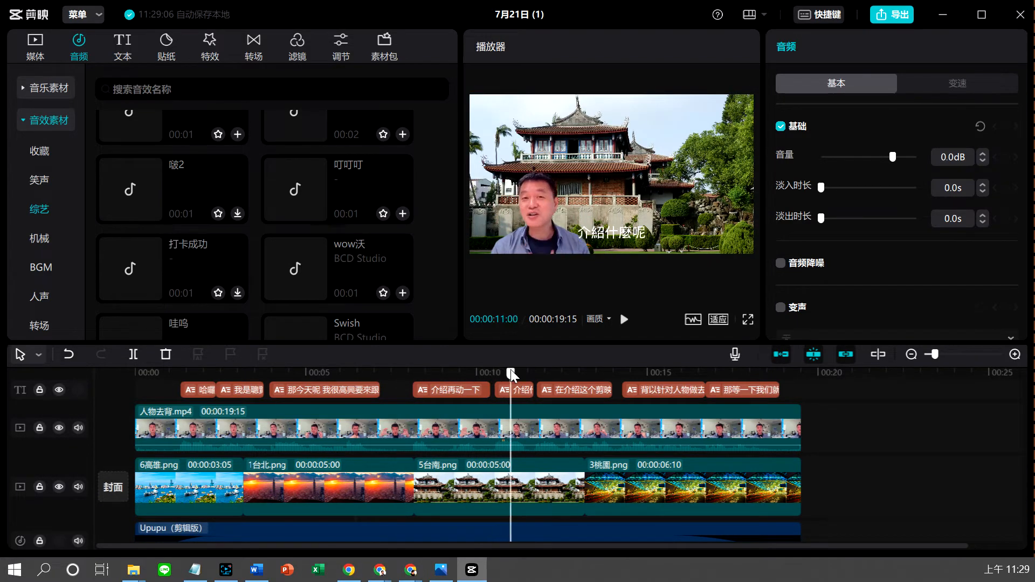
left_click(183, 262)
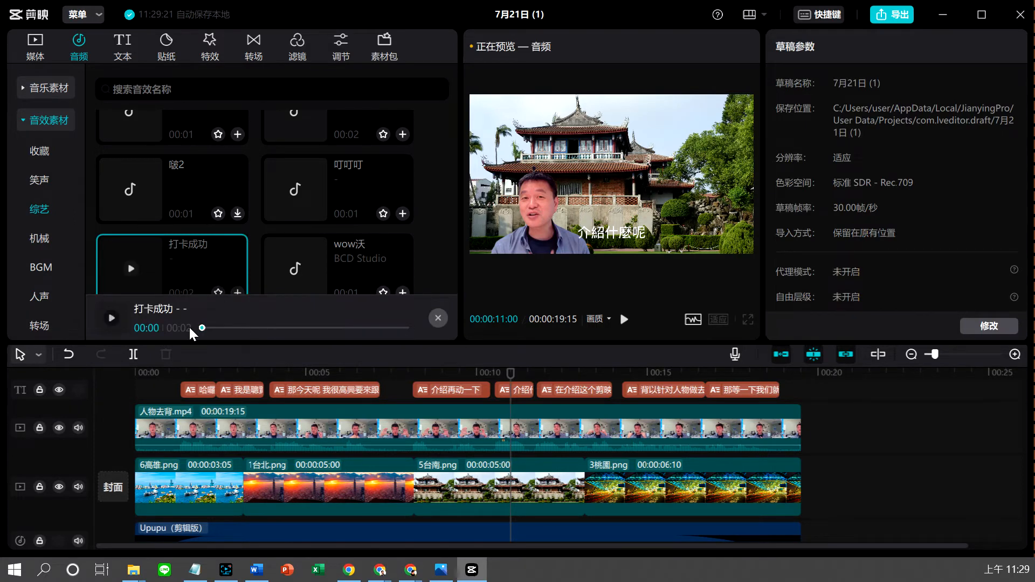
left_click(438, 318)
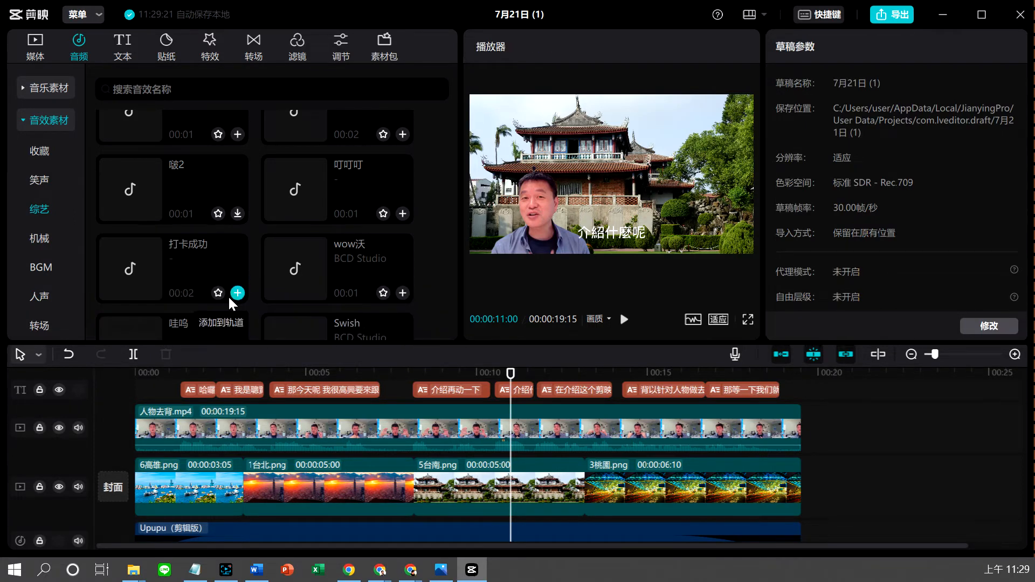
left_click(238, 293)
Step: Play back the section containing both added sound effects and pause at 00:00:14:00
left_click_drag(515, 373, 298, 372)
left_click(626, 321)
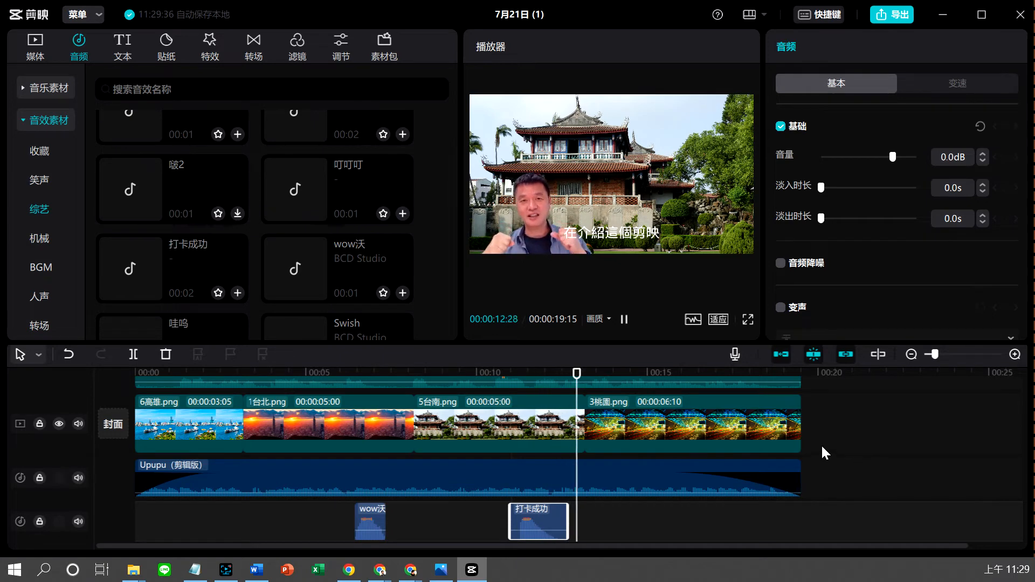
left_click(624, 320)
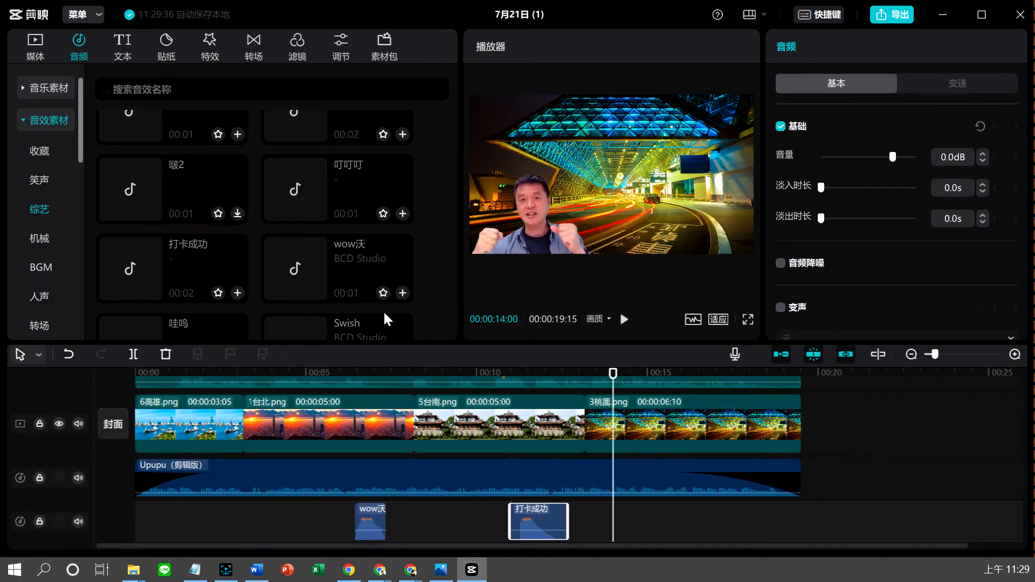
Step: Audition the 哇呜 and 惊讶 sound effects in the 综艺 category and close the audio preview
scroll(372, 305, "down", 2)
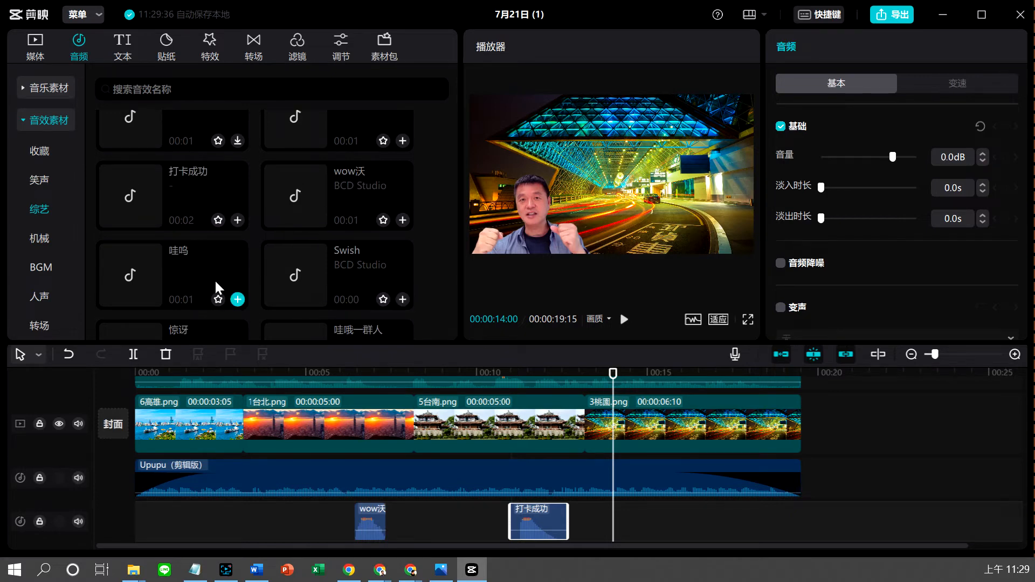
left_click(196, 271)
left_click(439, 318)
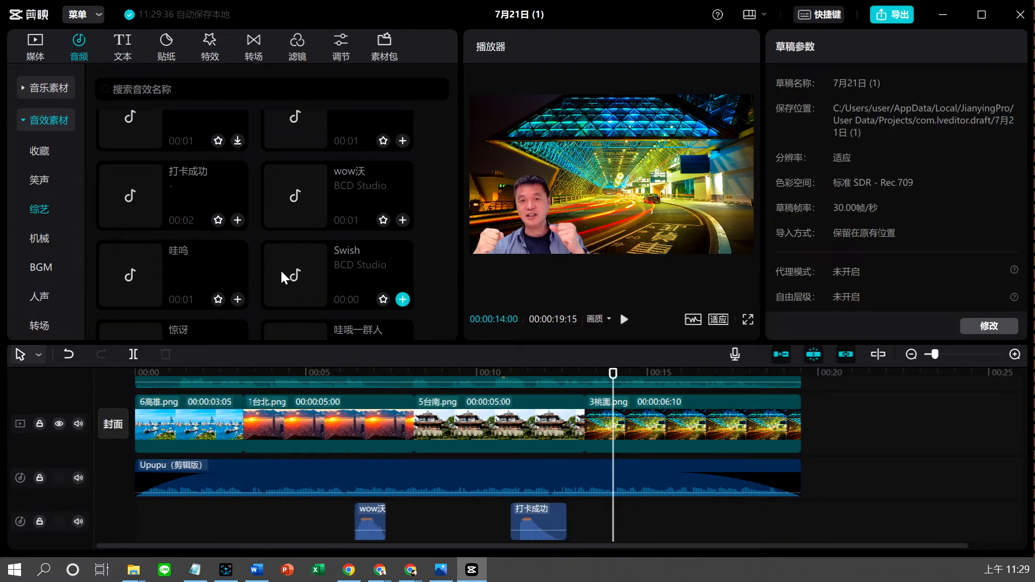
scroll(215, 280, "down", 1)
left_click(174, 269)
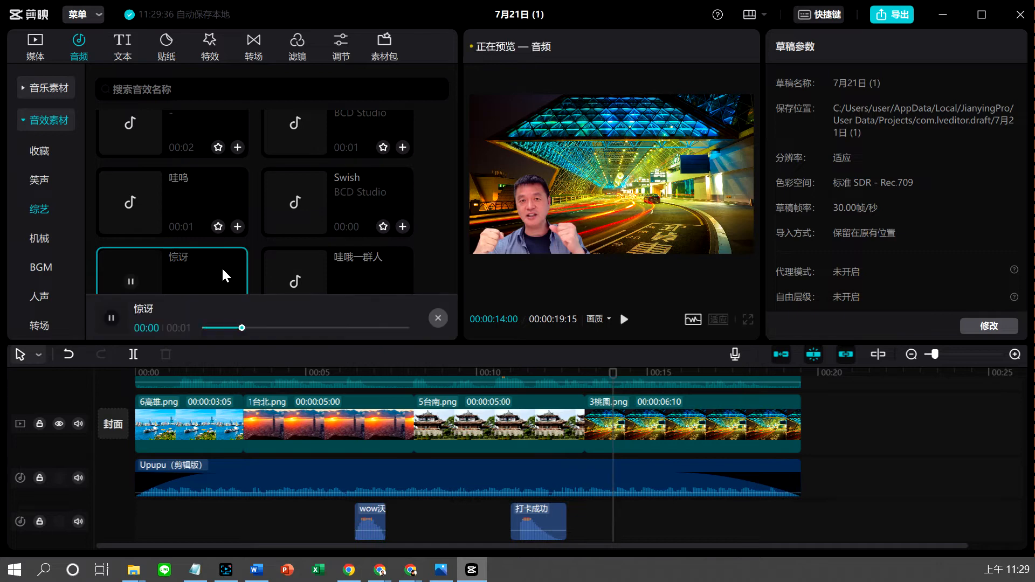
scroll(395, 254, "down", 3)
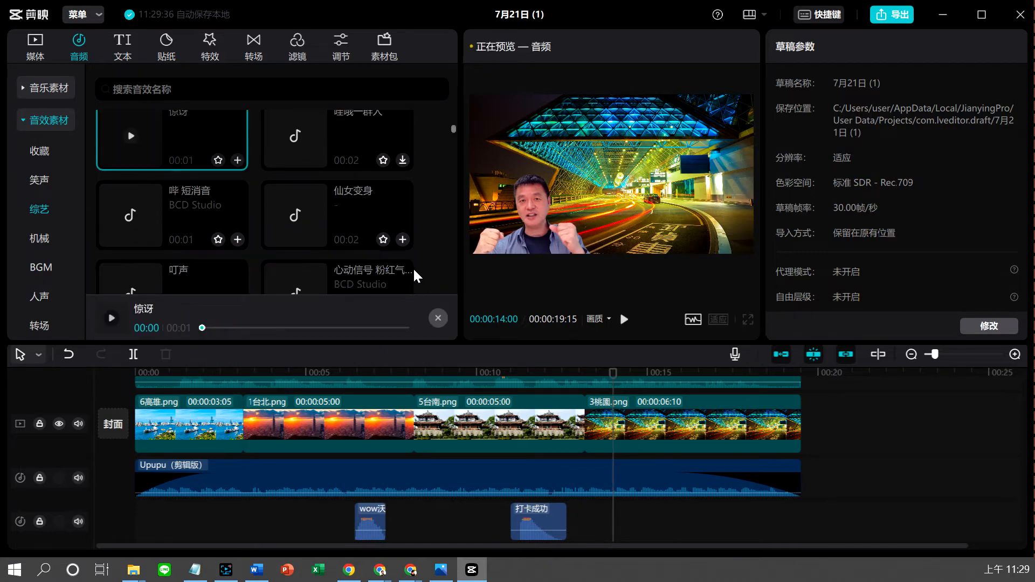
left_click(437, 320)
Step: Audition the 正确答对问题 sound effect and browse the 综艺 category for further effects
scroll(263, 286, "down", 3)
scroll(262, 286, "down", 1)
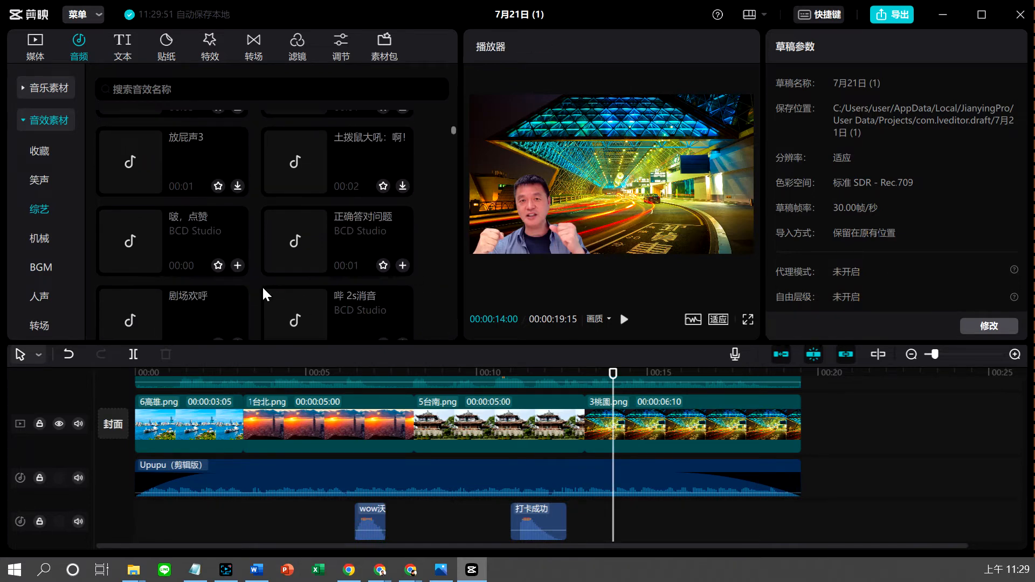
left_click(348, 225)
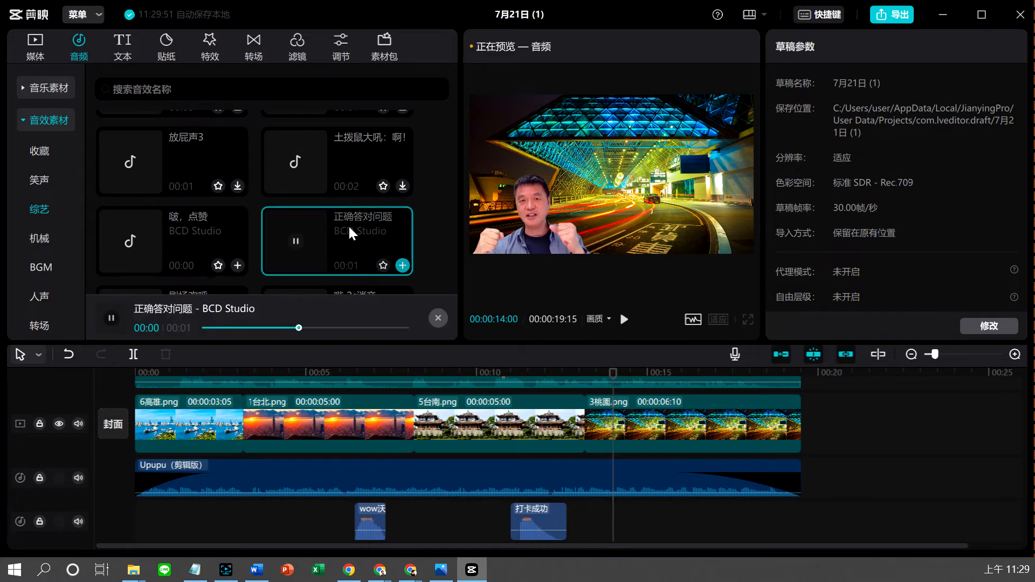
scroll(430, 226, "down", 3)
scroll(389, 229, "up", 5)
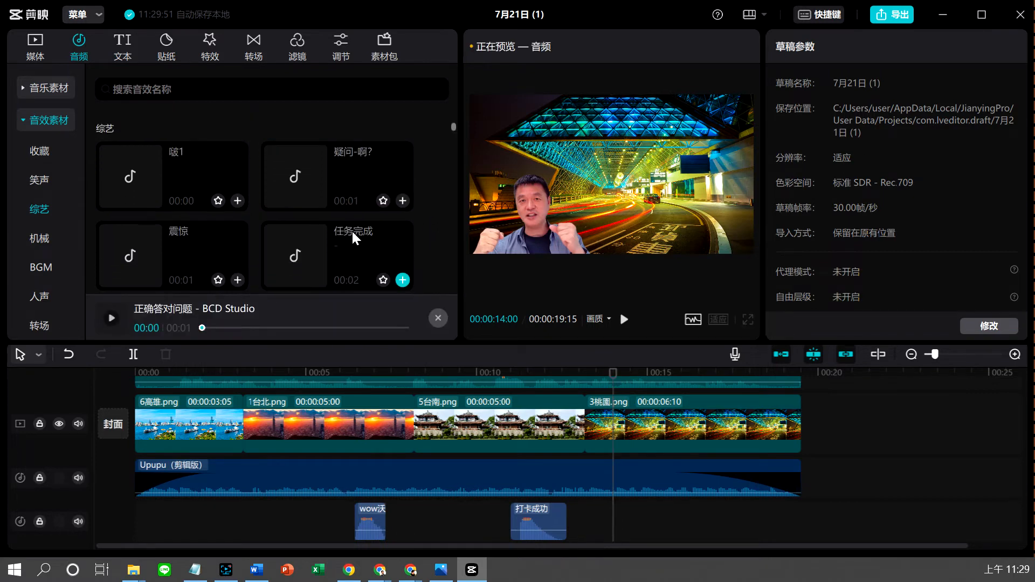
scroll(396, 240, "up", 3)
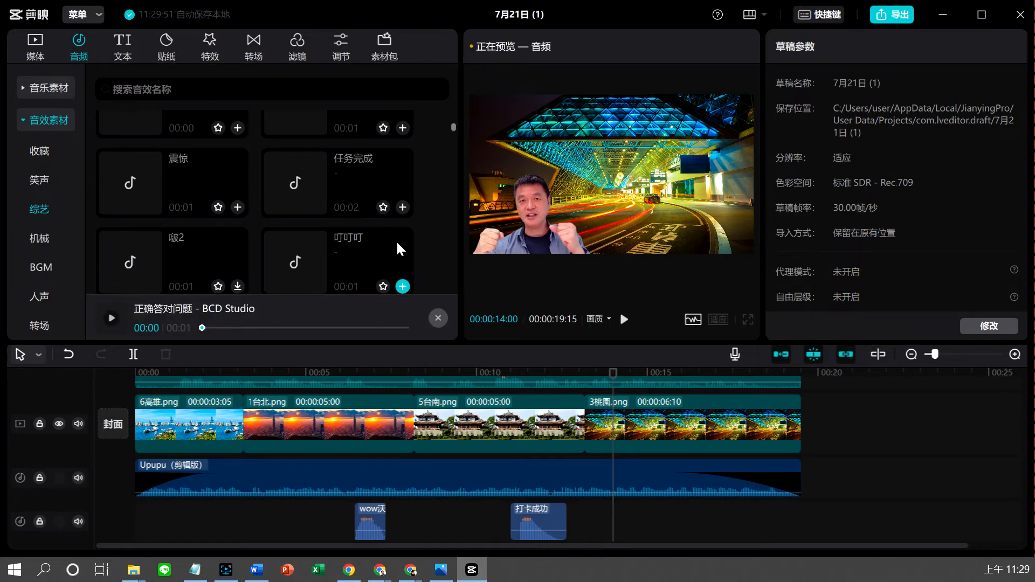
scroll(398, 232, "down", 5)
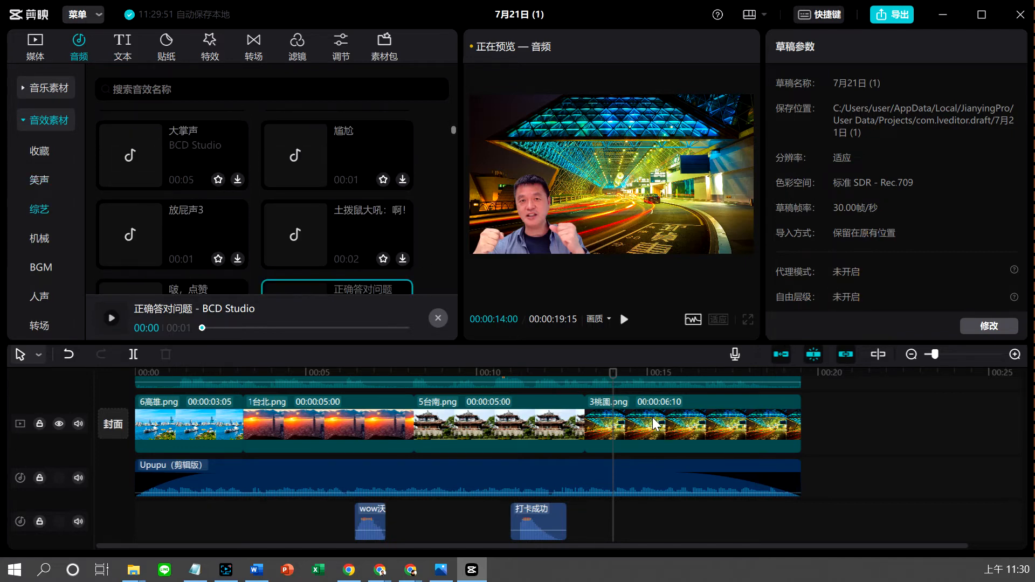
Step: Move the playhead to 00:00:18:04 and audition the 啵，点赞 and 正确答对问题 sound effects
left_click(614, 372)
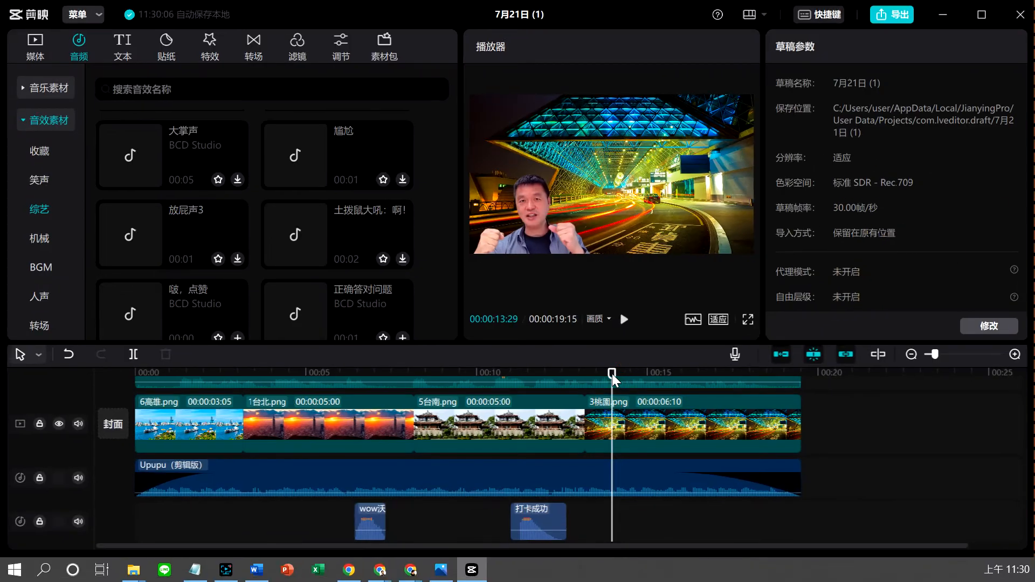
left_click_drag(612, 373, 755, 369)
scroll(222, 266, "down", 2)
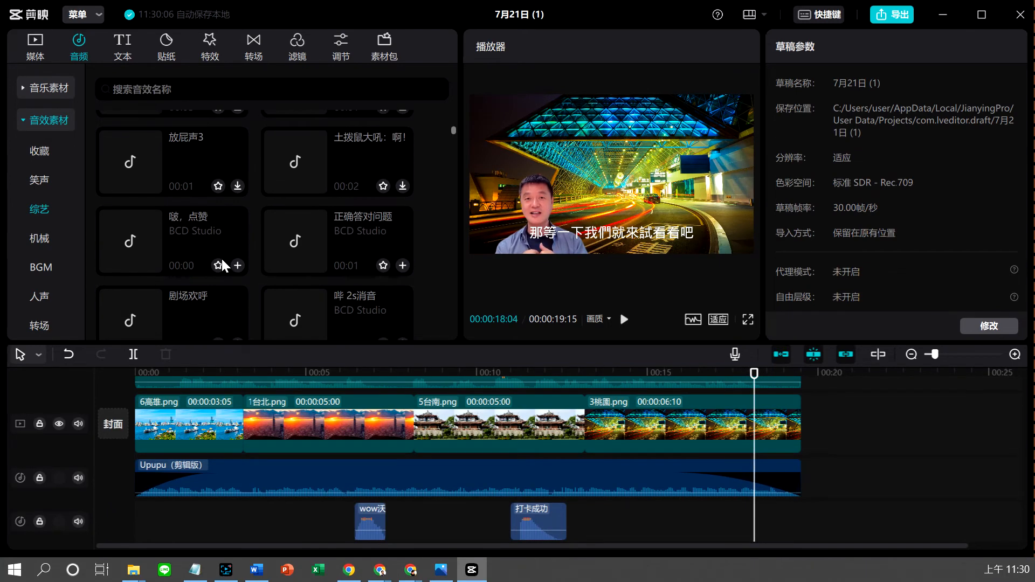
left_click(202, 231)
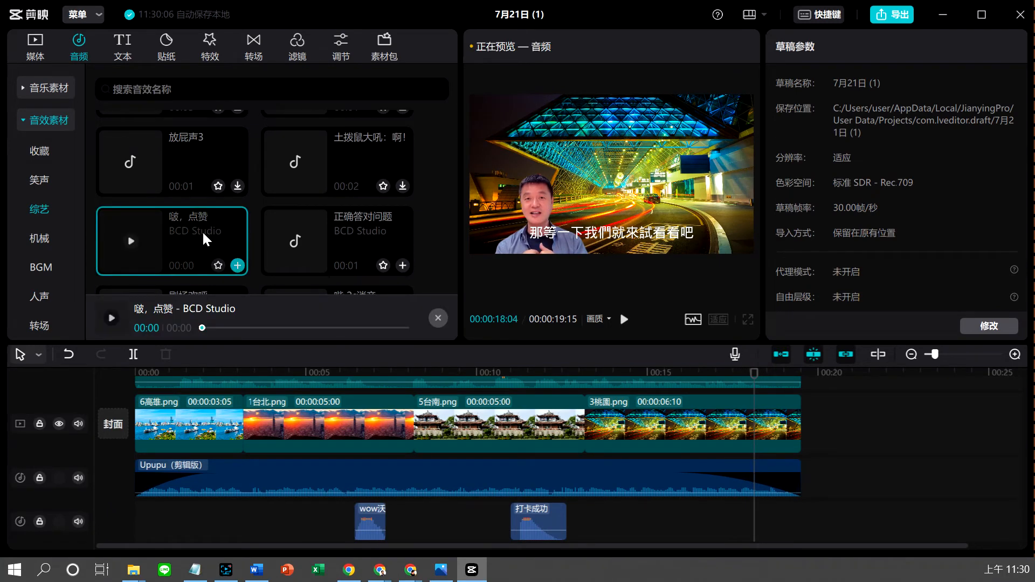
left_click(362, 238)
Step: Audition the 喝彩 sound effect and add it to the timeline at 00:00:18:04
scroll(361, 232, "down", 3)
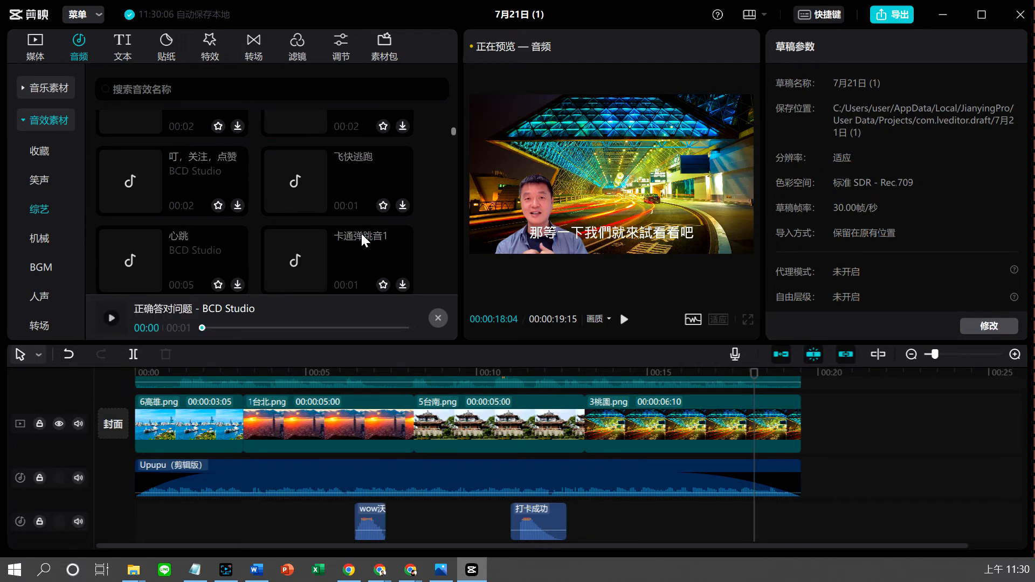
scroll(361, 232, "down", 1)
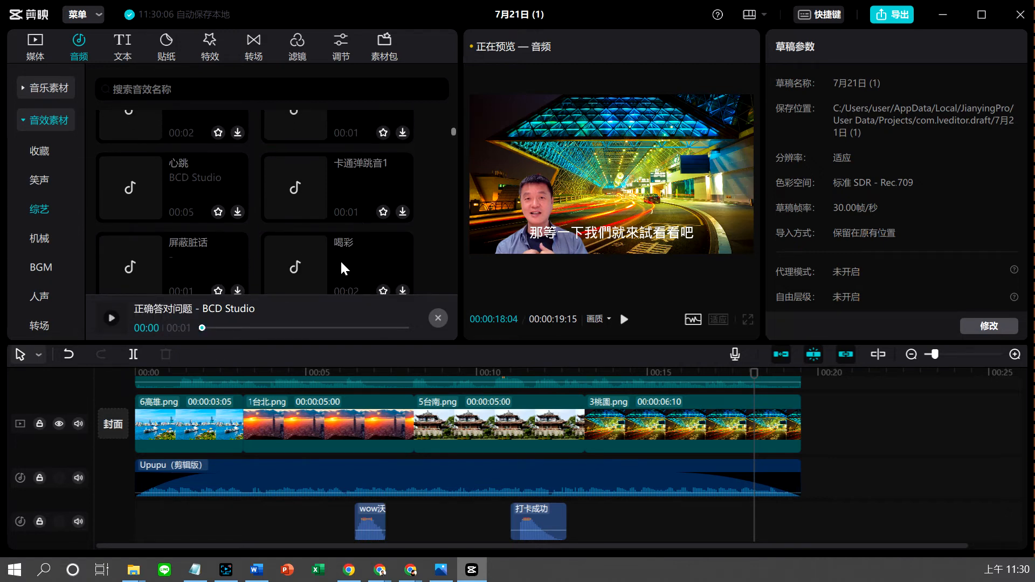
left_click(341, 263)
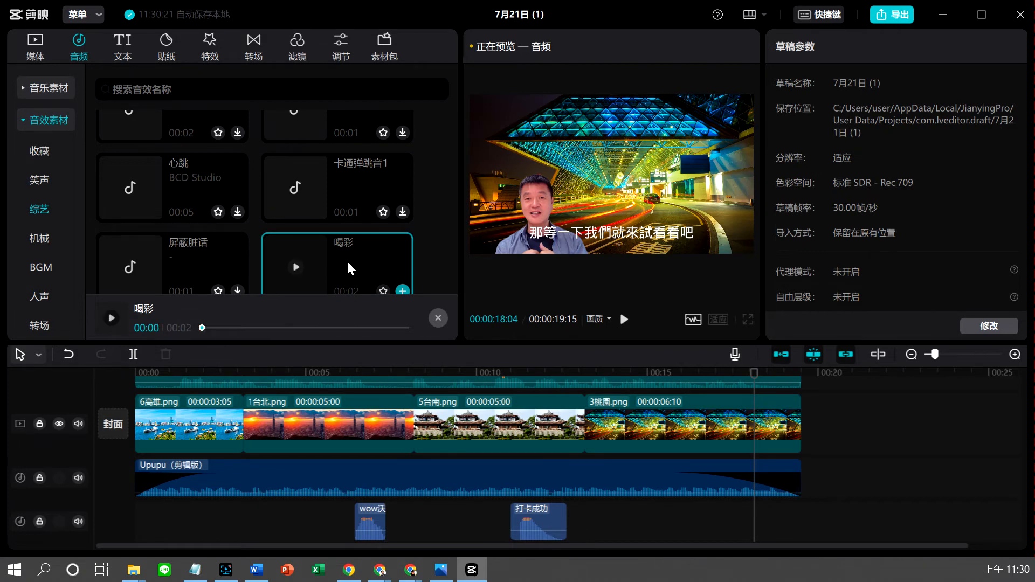
left_click(402, 291)
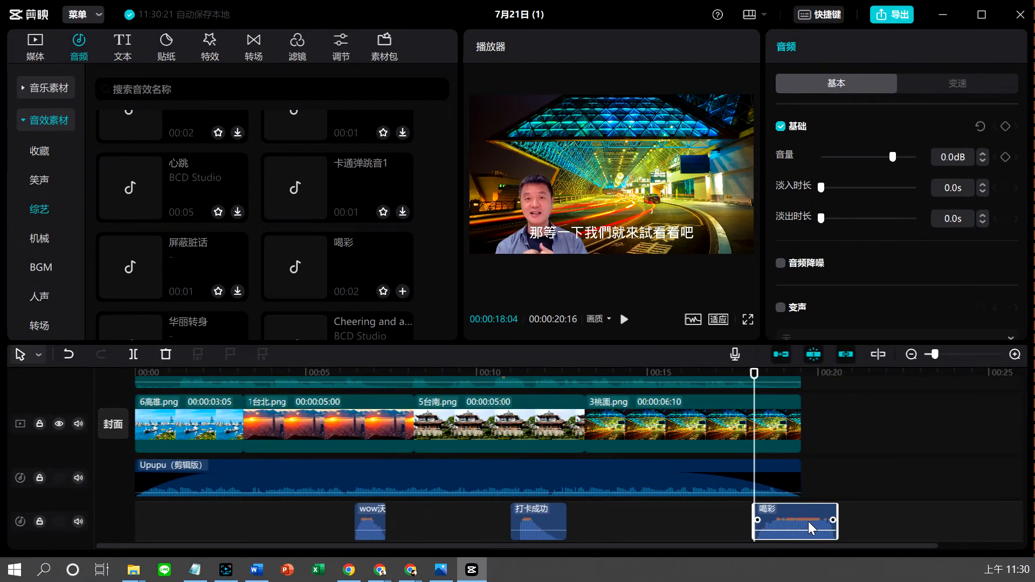
Step: Shift the 喝彩 sound effect earlier so it ends with the video, and play back from 00:00:14:23
mouse_move(768, 518)
left_mouse_down()
mouse_move(717, 516)
mouse_move(778, 515)
left_mouse_up()
left_click_drag(754, 374, 635, 375)
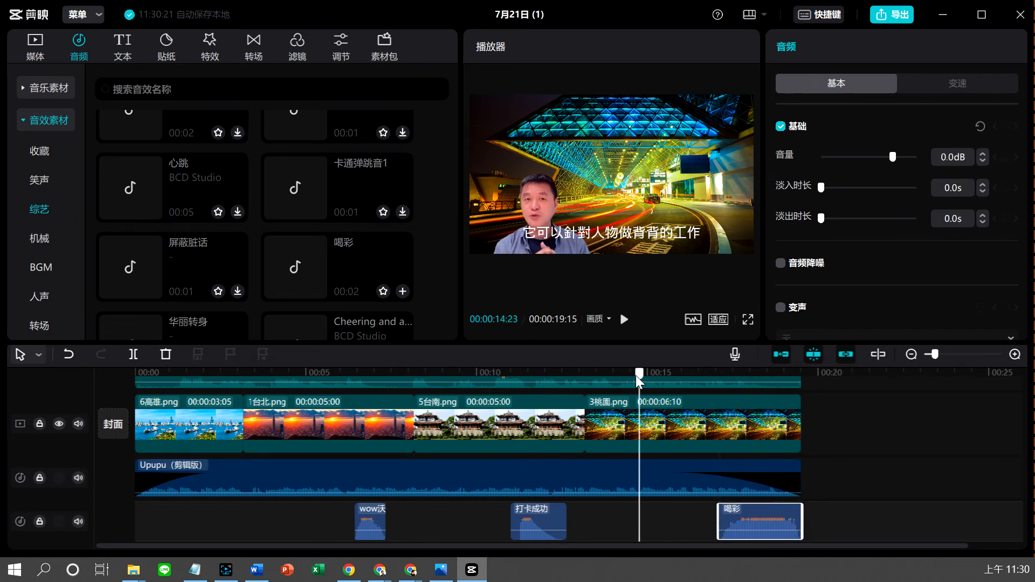
left_click(624, 319)
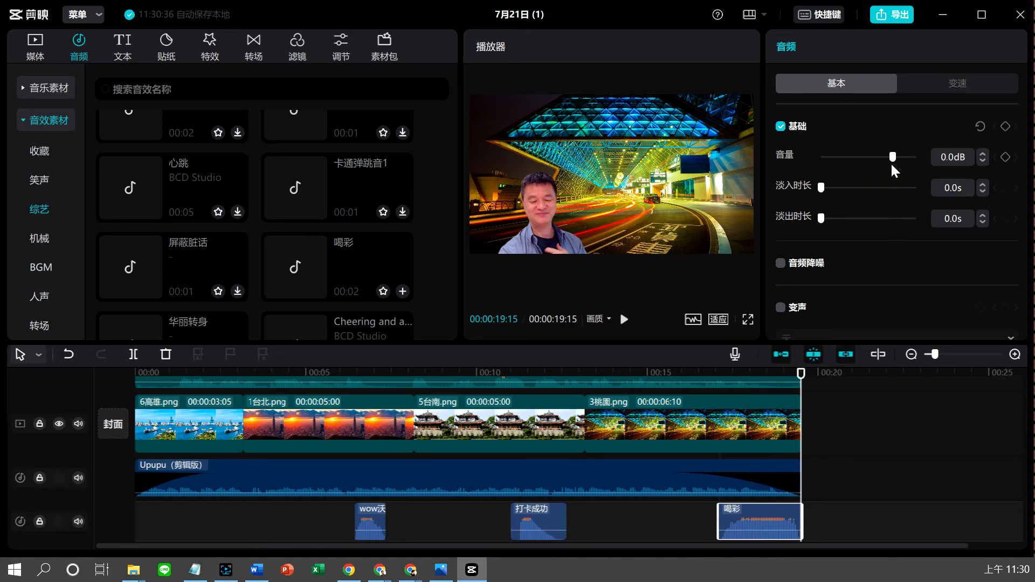
Step: Lower the volume of the 喝彩, 打卡成功 and wow沃 sound effects, with wow沃 at -21.4 dB, and play back the ending
left_click_drag(889, 157, 868, 157)
left_click(548, 521)
left_click(382, 518)
left_click_drag(784, 373, 674, 376)
left_click(624, 320)
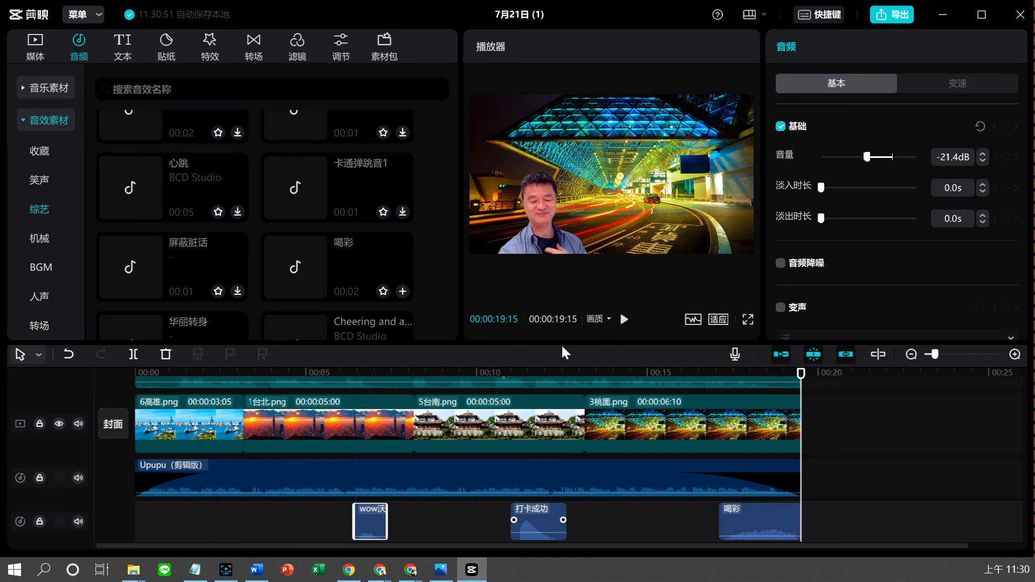
Step: View the music library's categories and return to the sound effects library
left_click(24, 92)
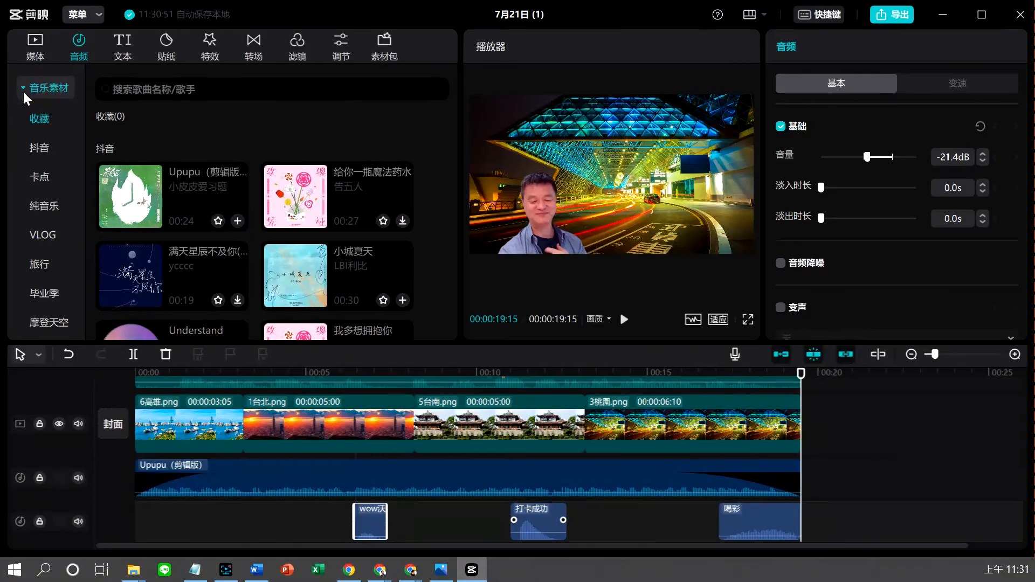
left_click(45, 78)
left_click(21, 120)
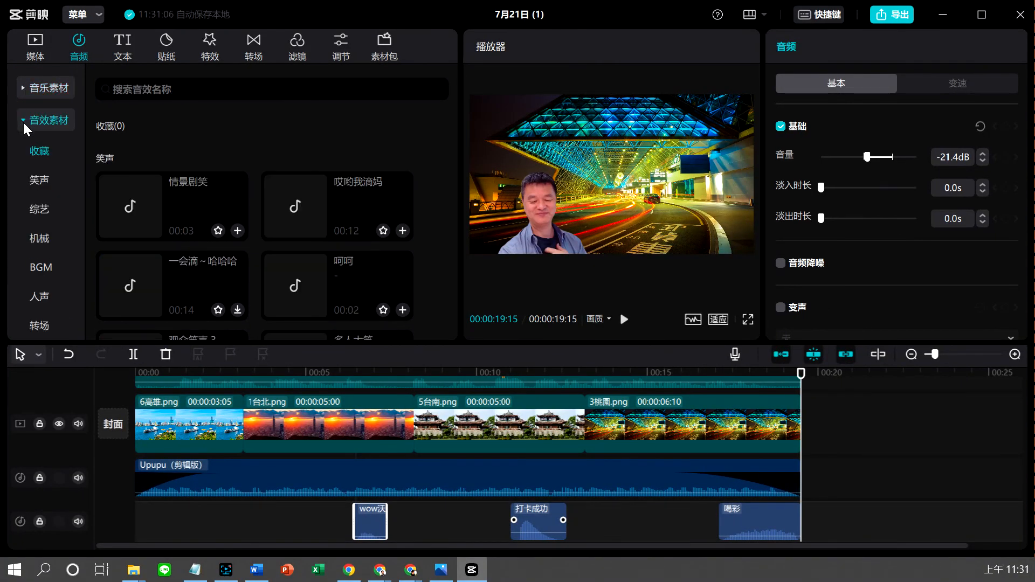